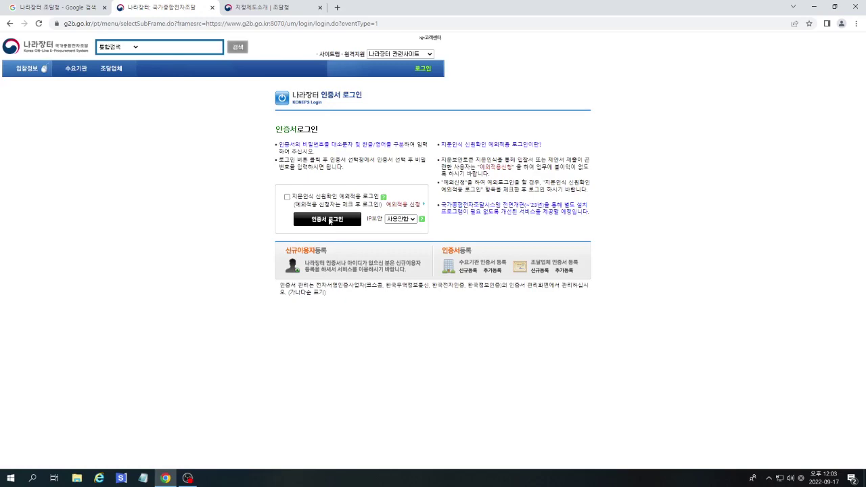
# Step: Log in with the koneps업체11 certificate stored on the hard disk, entering the certificate password
pyautogui.click(329, 220)
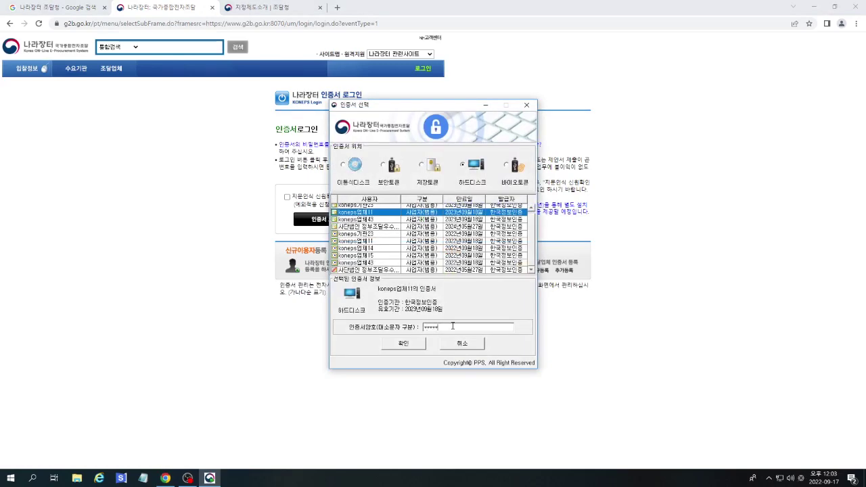
pyautogui.write('*')
pyautogui.press('Return')
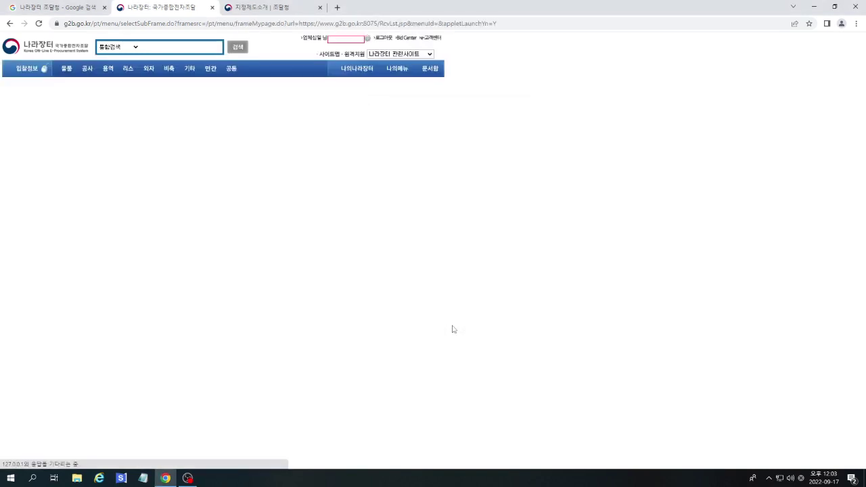
# Step: Open the 계약요청(제3자단가) page under 우수제품관리 in the 물품 section
pyautogui.click(70, 70)
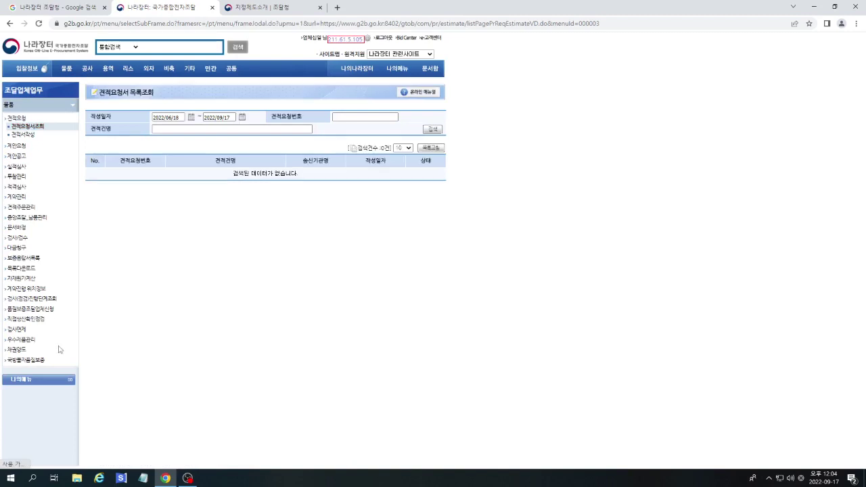
pyautogui.click(27, 339)
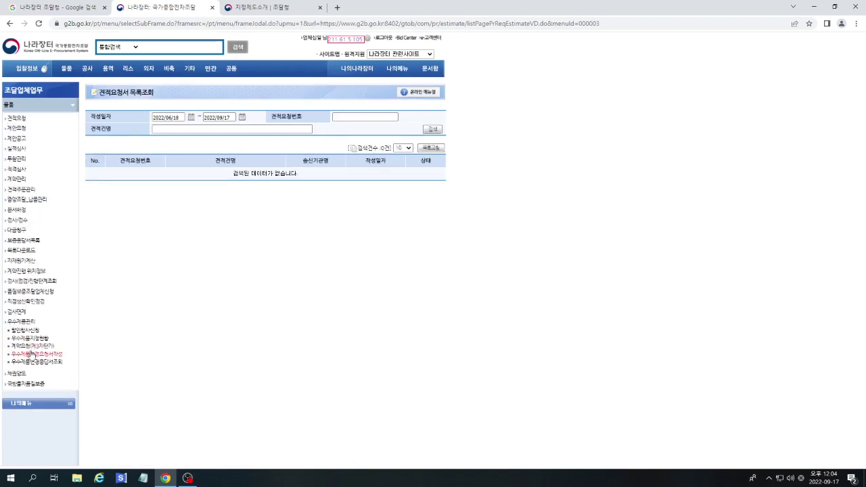
pyautogui.click(30, 348)
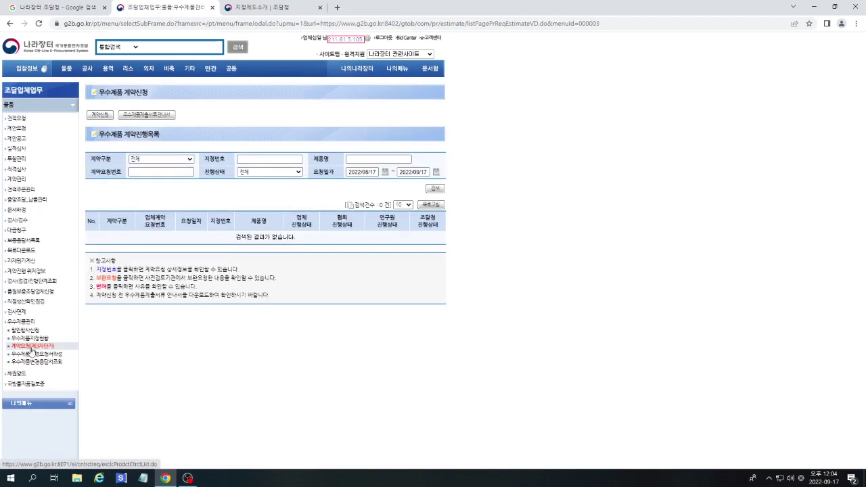
# Step: Download the 우수제품 submission documents guide and review its document list, submission methods, file-naming rules and file formats
pyautogui.click(157, 116)
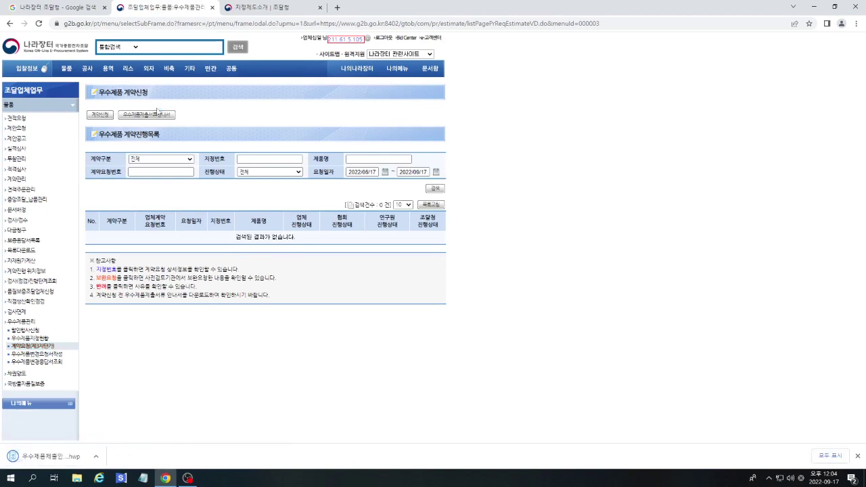
pyautogui.click(96, 456)
pyautogui.click(120, 398)
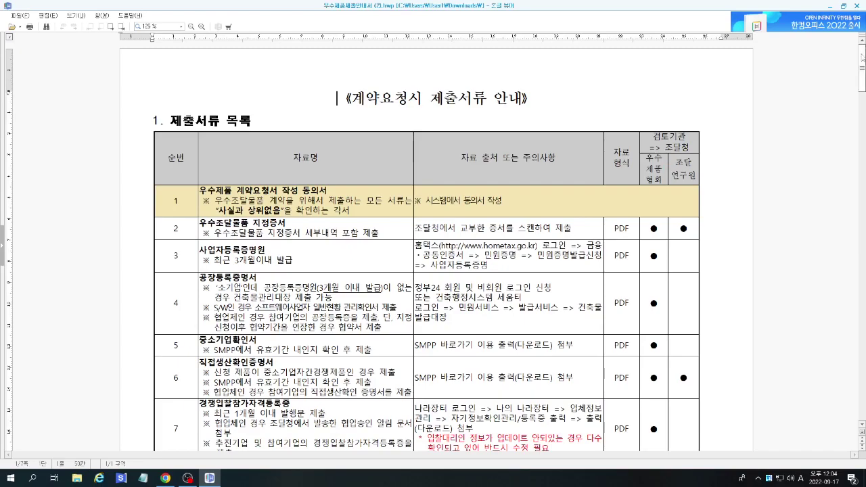
pyautogui.moveTo(862, 60); pyautogui.dragTo(862, 333)
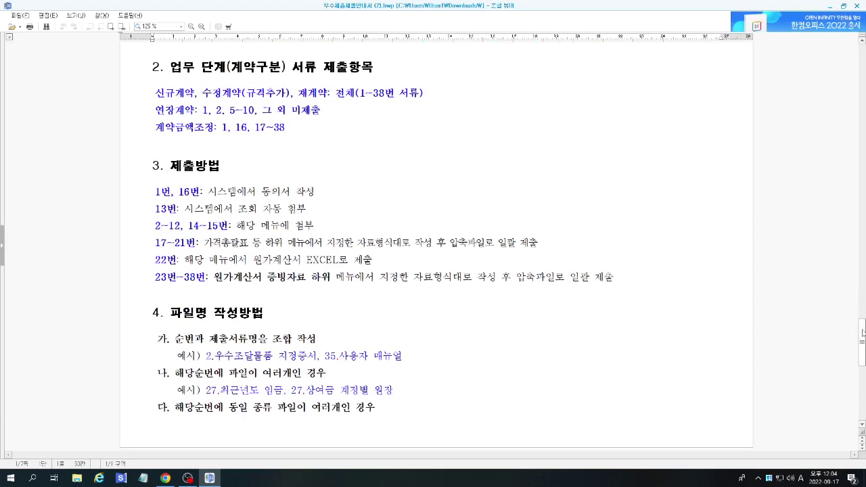
pyautogui.moveTo(863, 333); pyautogui.dragTo(862, 367)
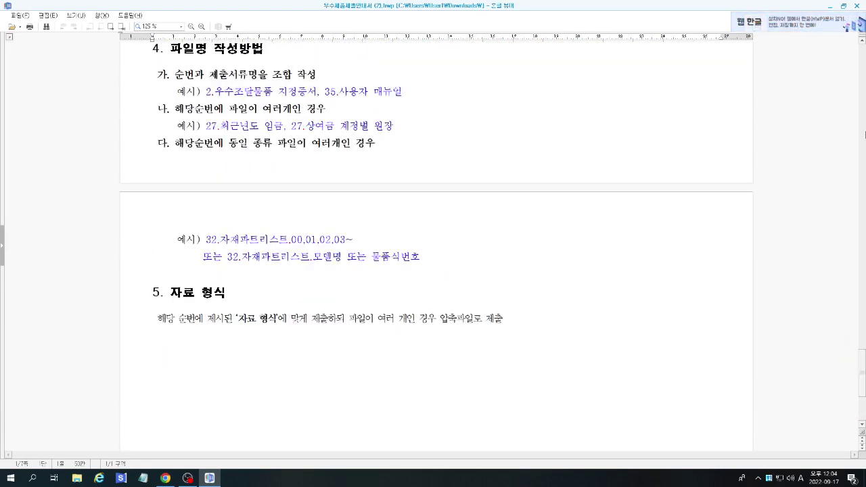
pyautogui.click(858, 5)
# Step: Start a 우수제품 contract application, agree to the truthfulness statement and proceed to the contract request form
pyautogui.click(99, 115)
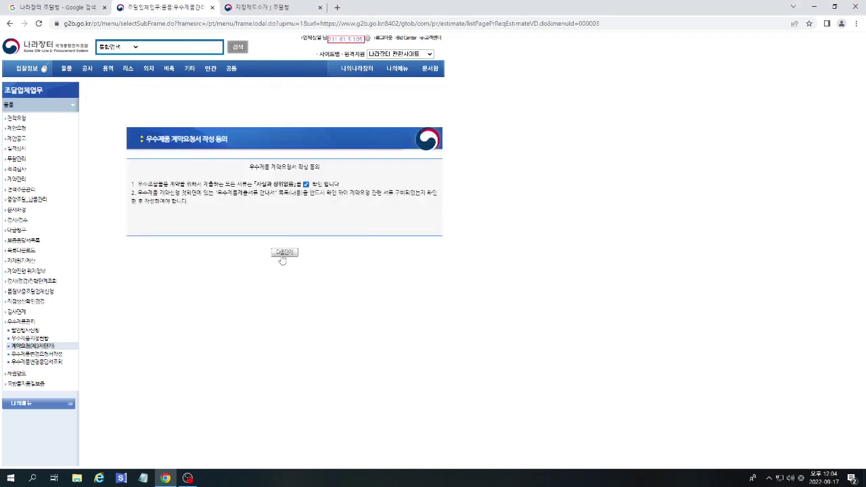
pyautogui.click(286, 253)
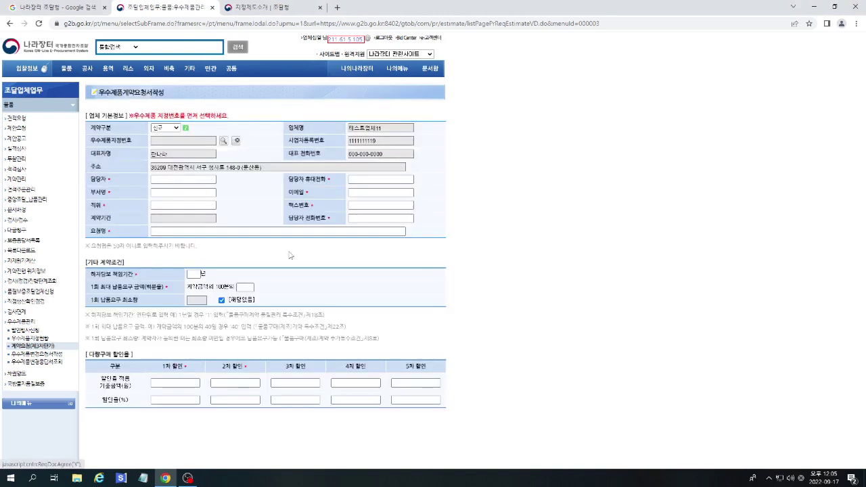
# Step: Log out of 나라장터 and open 우수제품 제3자단가 계약요청 from the 조달청 지정제도소개 page
pyautogui.click(383, 39)
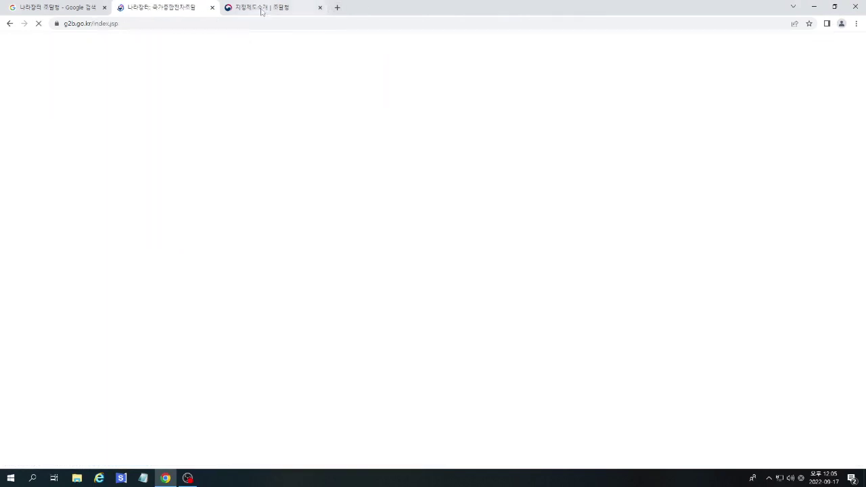
pyautogui.click(263, 9)
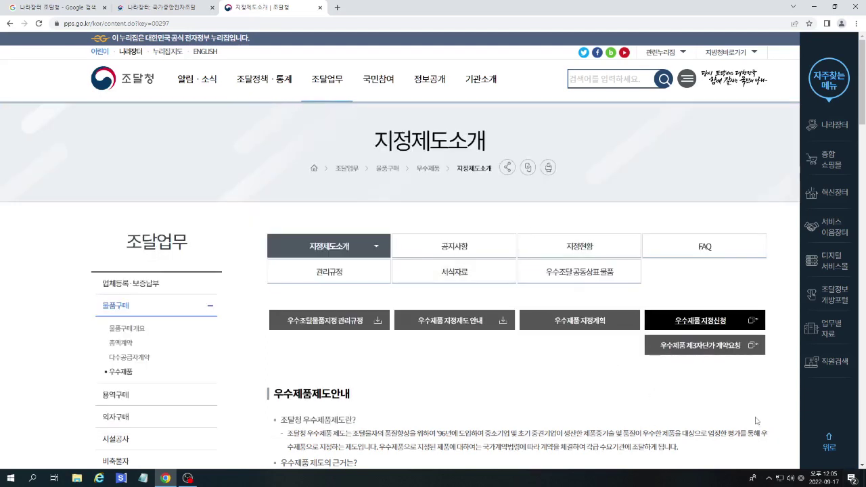
pyautogui.click(716, 347)
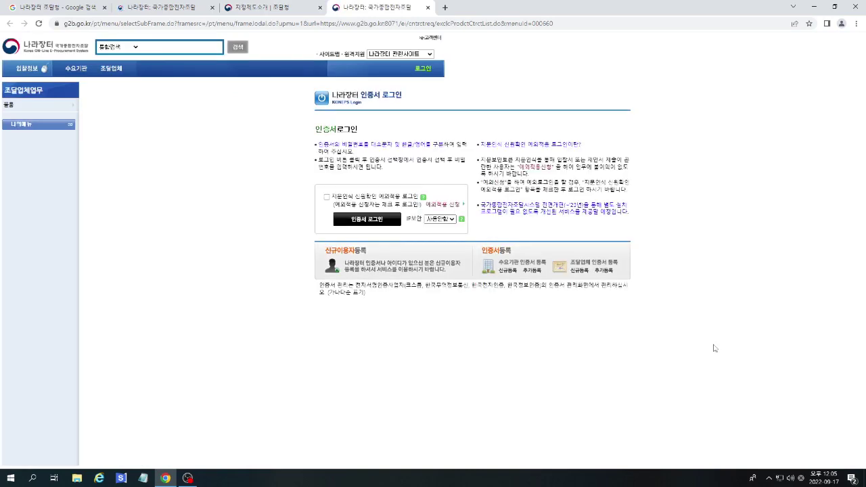
# Step: Log in to 나라장터 with the koneps업체11 certificate and its certificate password
pyautogui.click(364, 227)
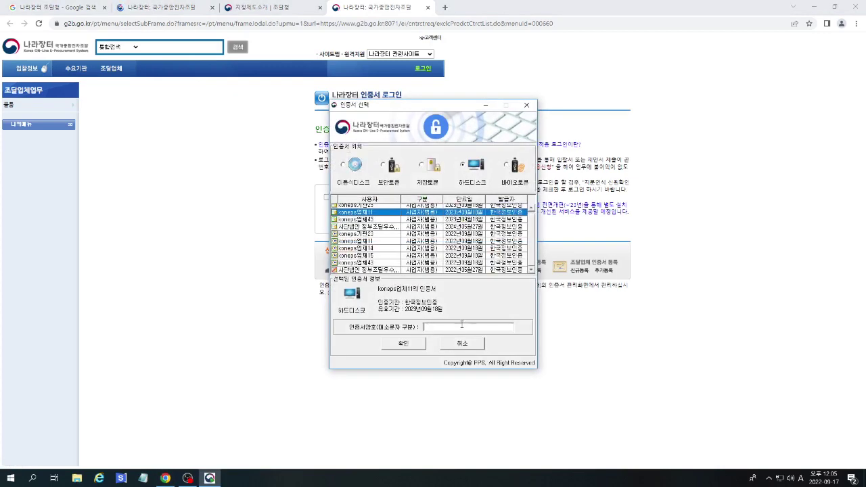
pyautogui.write('******')
pyautogui.press('Return')
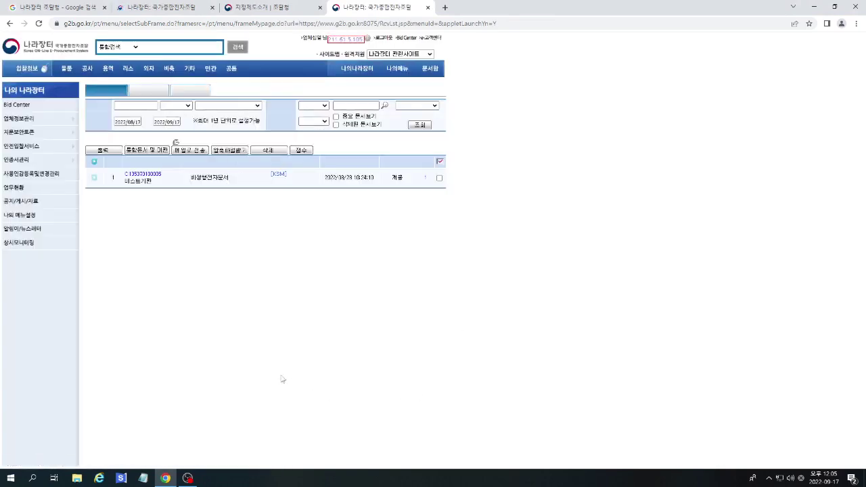
# Step: Go to the 물품 section's 우수제품관리 and open 계약요청(제3자단가)
pyautogui.click(65, 70)
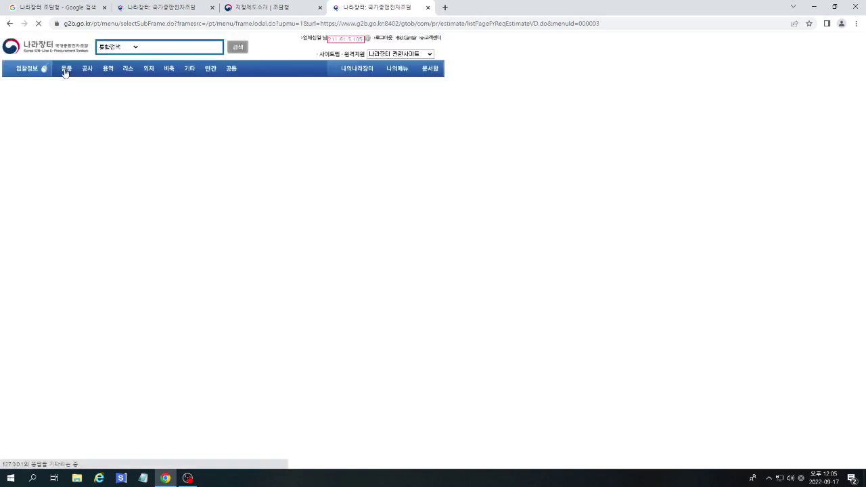
pyautogui.click(21, 340)
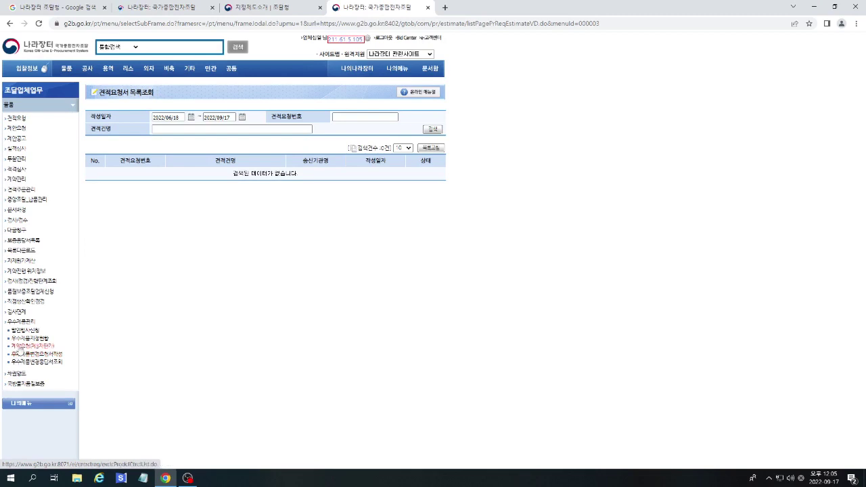
pyautogui.click(21, 347)
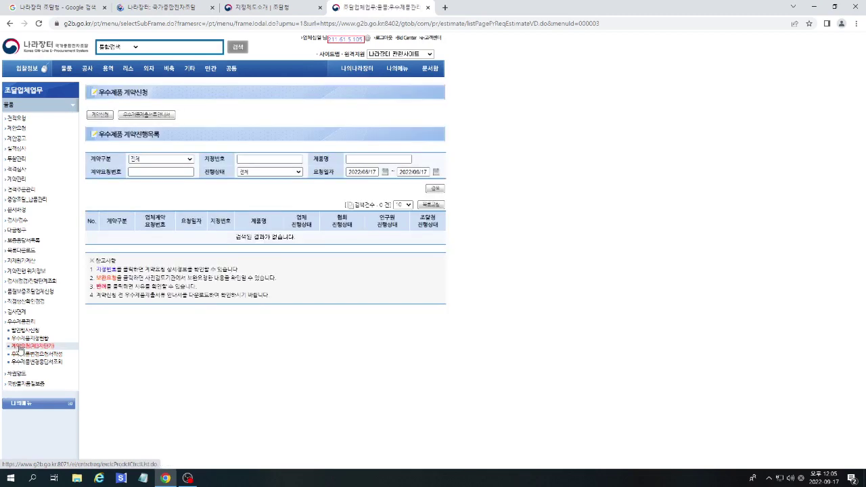
# Step: Start the 계약신청, confirm the submitted documents are truthful, and continue to the 우수제품계약요청서작성 form
pyautogui.click(99, 116)
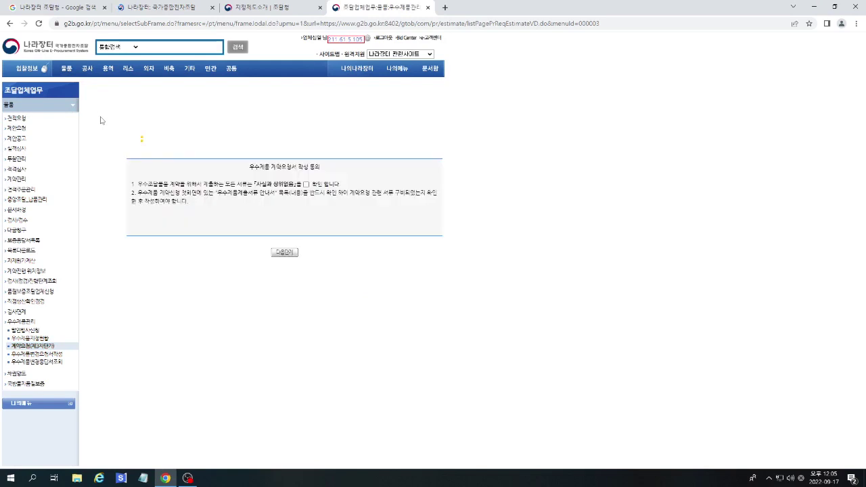
pyautogui.click(305, 185)
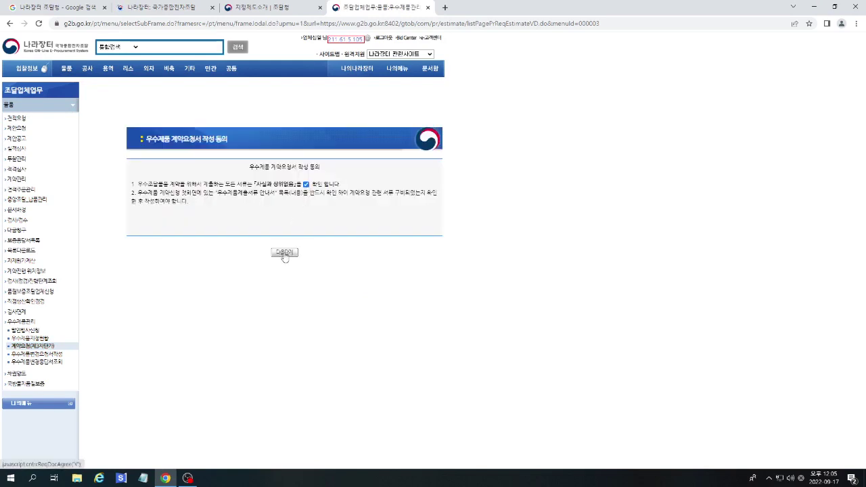
pyautogui.click(284, 253)
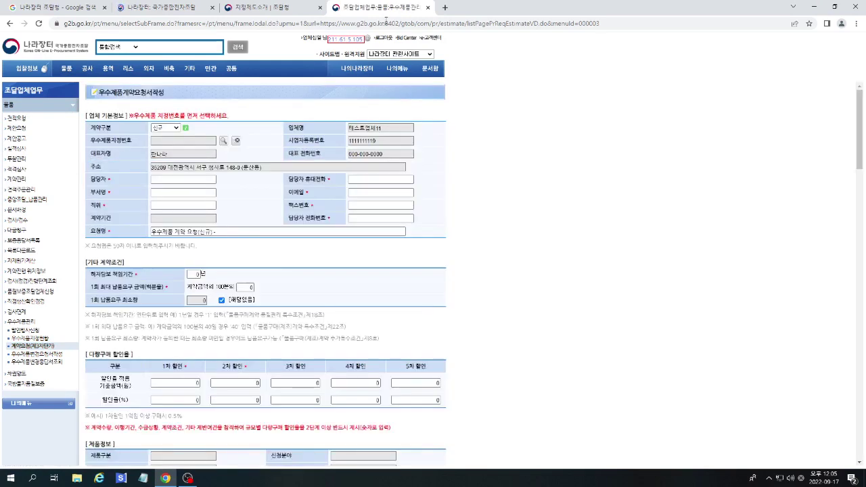
# Step: Open 우수제품 지정신청 from the 조달청 지정제도소개 page and log in with the koneps업체11 certificate password
pyautogui.click(278, 9)
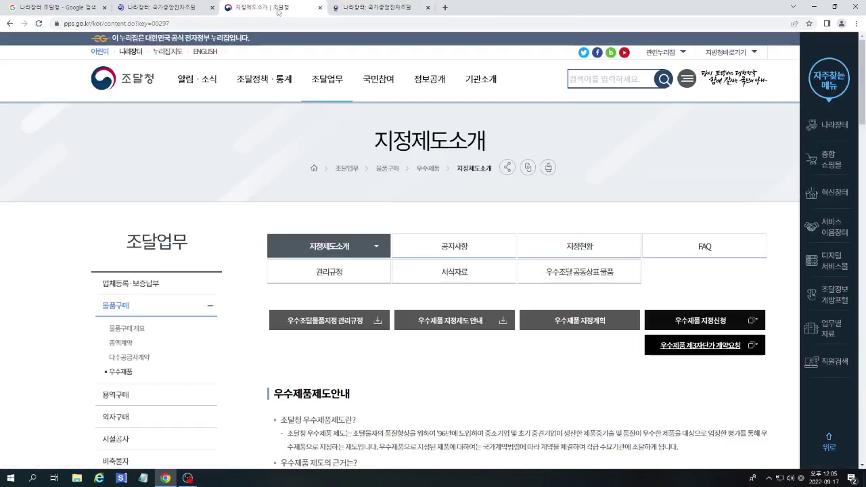
pyautogui.click(706, 322)
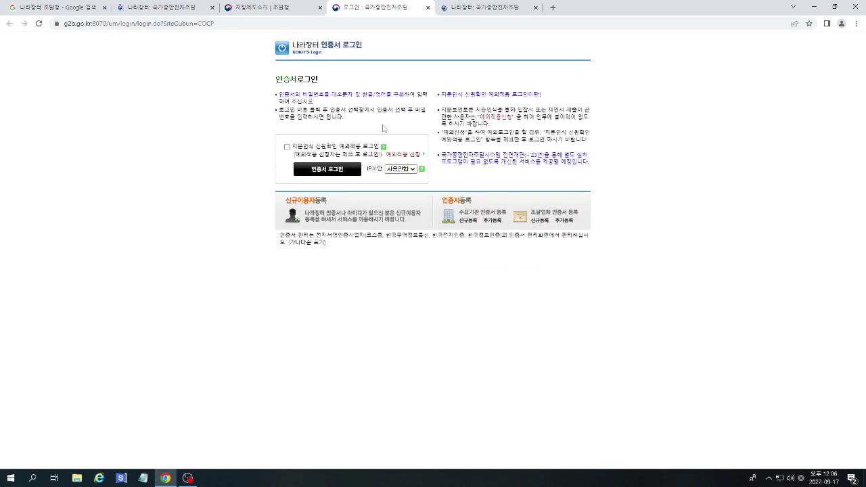
pyautogui.click(325, 176)
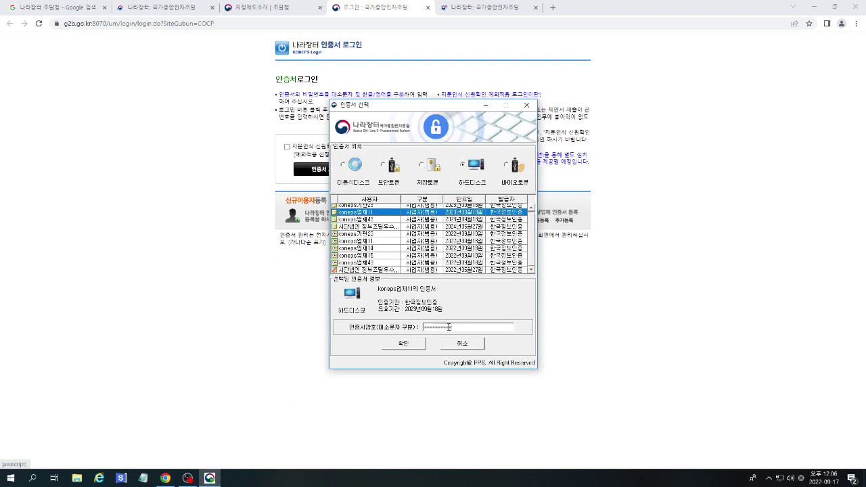
pyautogui.press('Return')
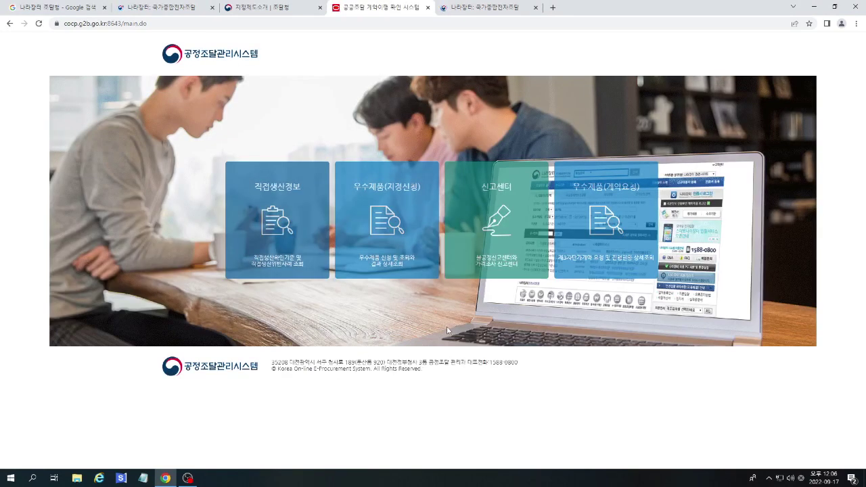
# Step: Enter 우수제품(계약요청) in 공정조달관리시스템, start a contract application, give the required consent and open the request form
pyautogui.click(601, 210)
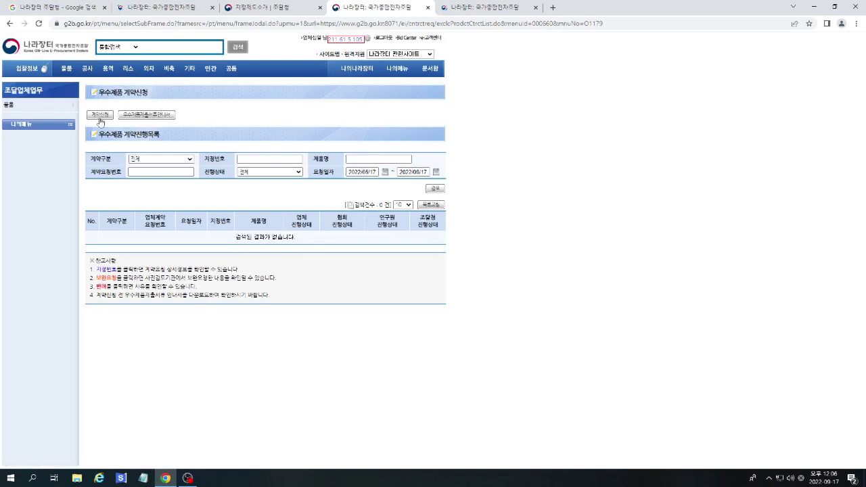
pyautogui.click(99, 117)
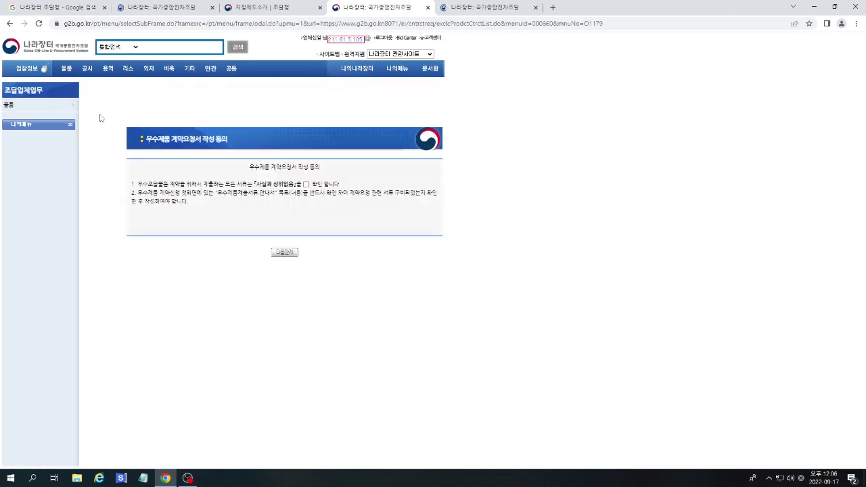
pyautogui.click(286, 252)
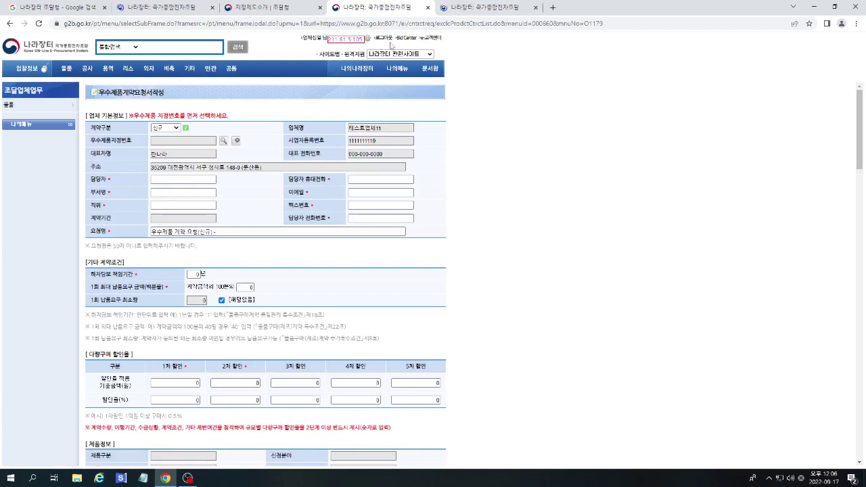
# Step: Log out of 나라장터, closing its extra tab, and reopen 우수제품 지정신청 from the 조달청 지정제도소개 page
pyautogui.click(385, 38)
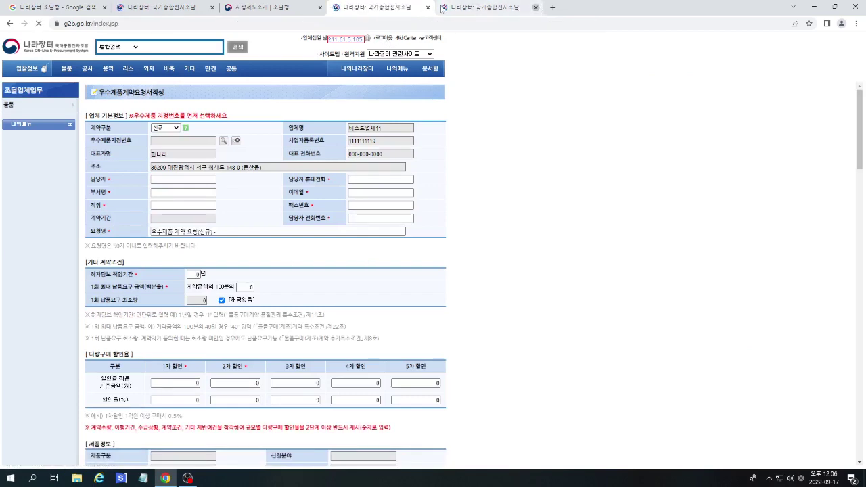
pyautogui.click(536, 8)
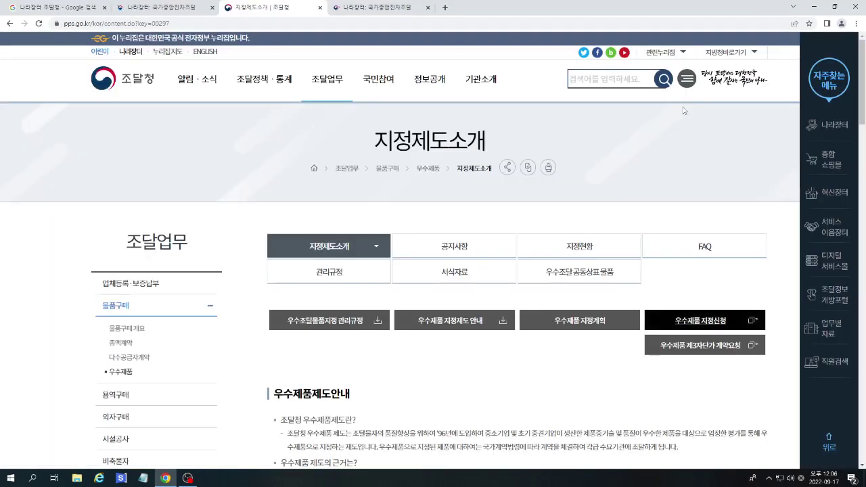
pyautogui.click(699, 322)
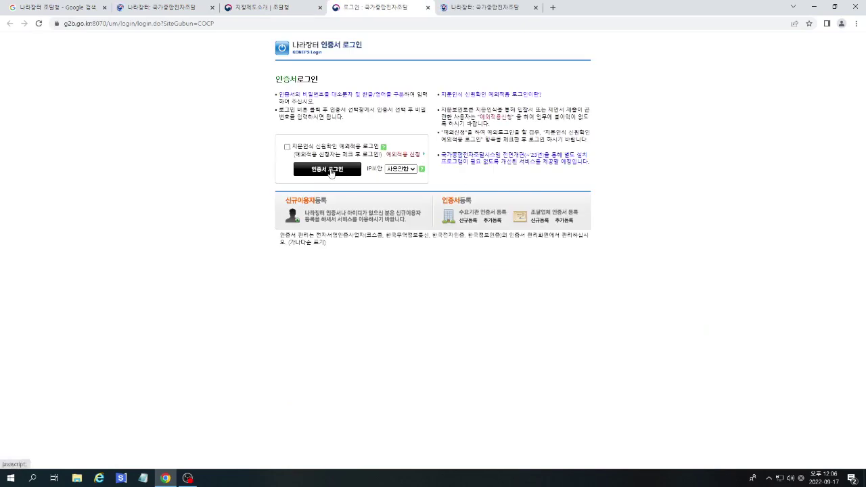
# Step: Log in with the koneps업체11 certificate password and open the 우수제품(지정신청) service in 공정조달관리시스템
pyautogui.click(330, 173)
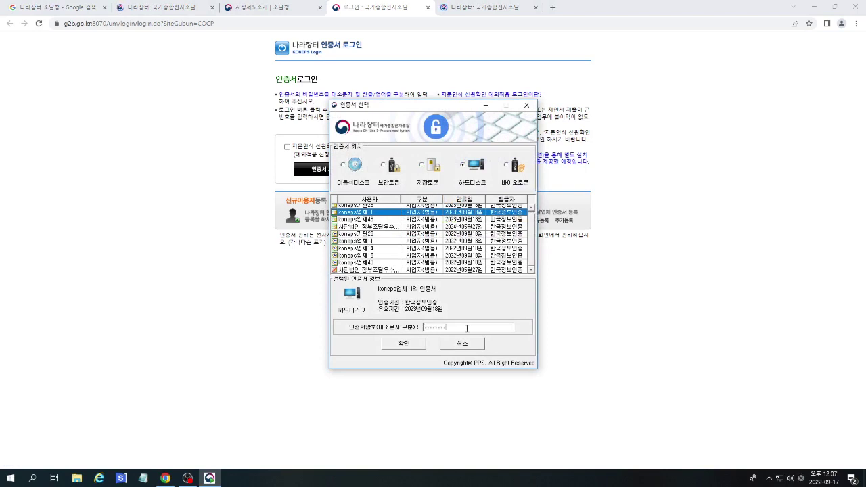
pyautogui.press('Return')
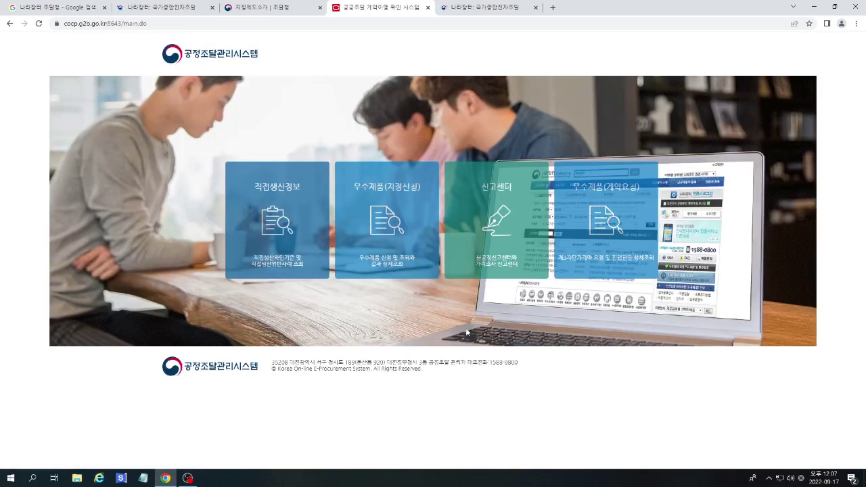
pyautogui.click(415, 189)
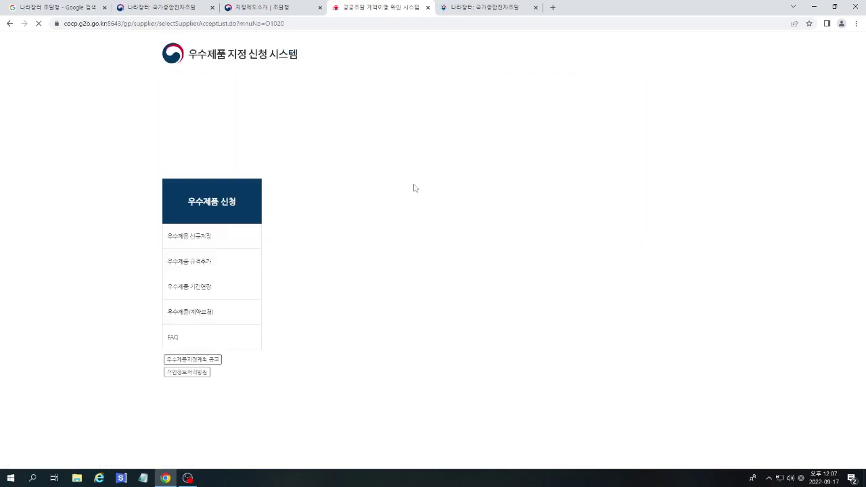
# Step: Enter 우수제품(계약요청), start a contract application, confirm the 우수제품 계약요청서 작성 동의 statement and proceed
pyautogui.click(182, 313)
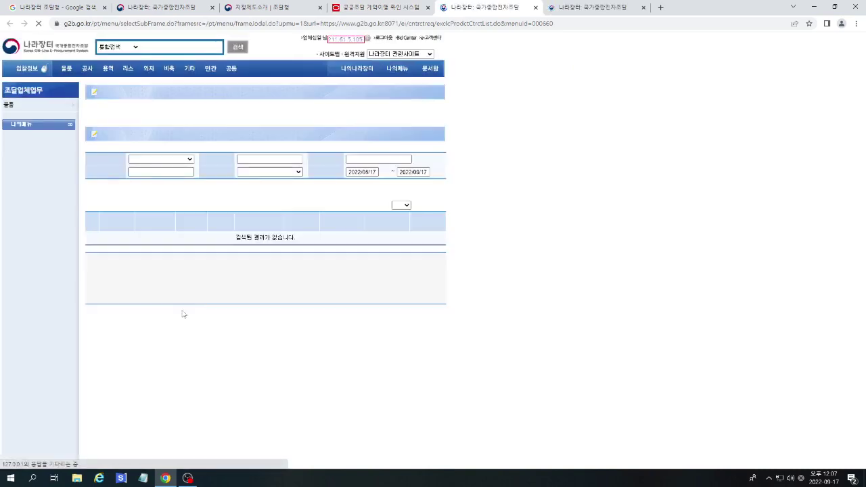
pyautogui.click(105, 114)
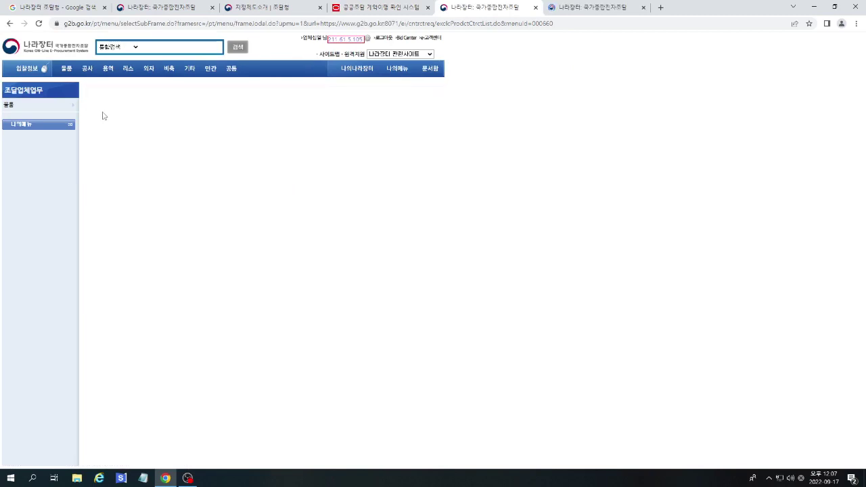
pyautogui.click(305, 184)
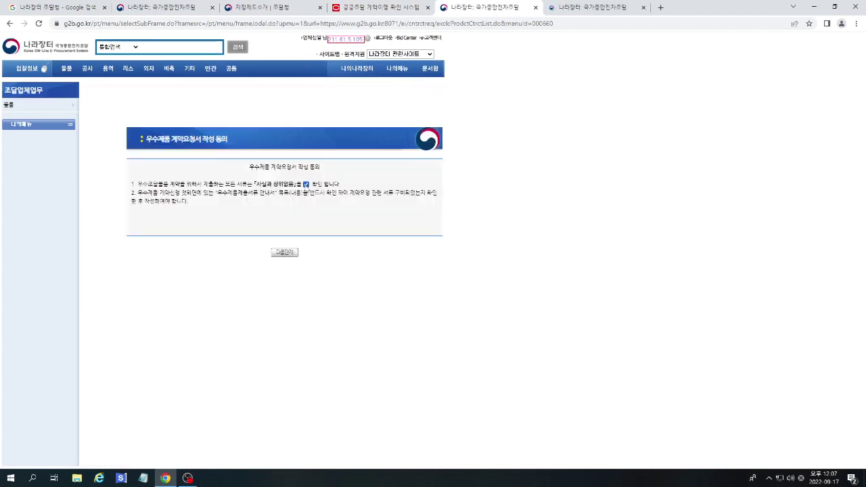
pyautogui.click(284, 253)
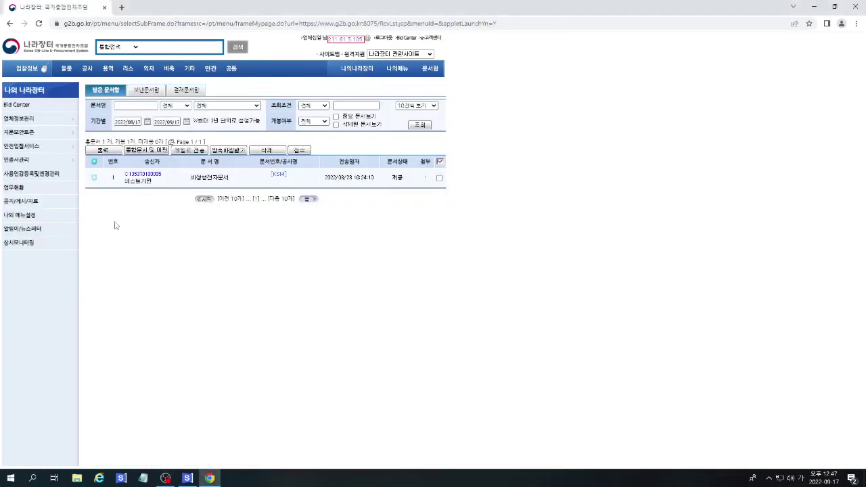
# Step: Open 계약요청(제3자단가) under 우수제품관리 in the 나라장터 물품 section
pyautogui.click(67, 69)
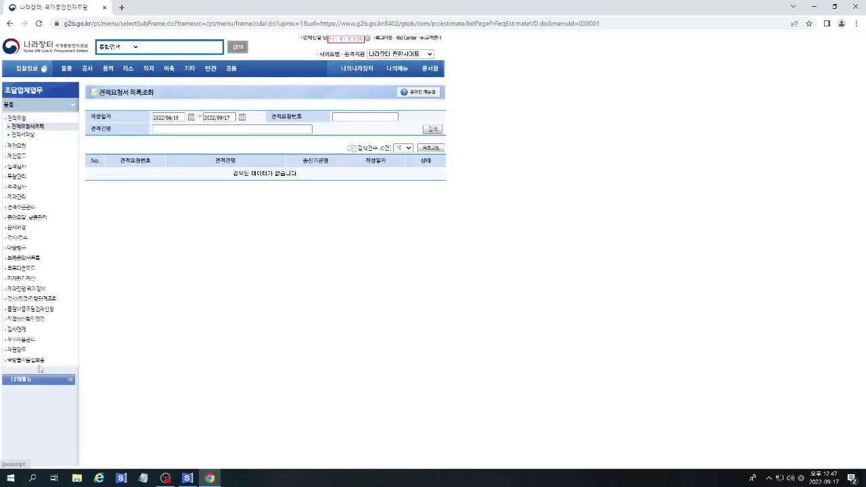
pyautogui.click(29, 341)
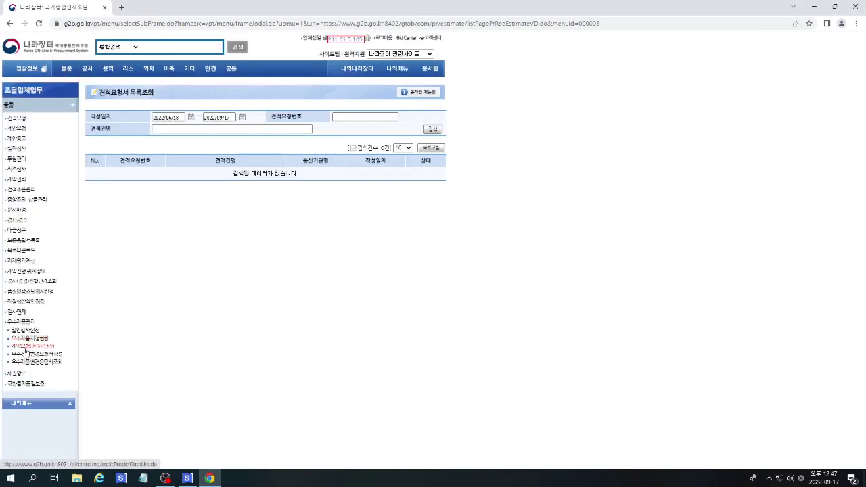
pyautogui.click(25, 347)
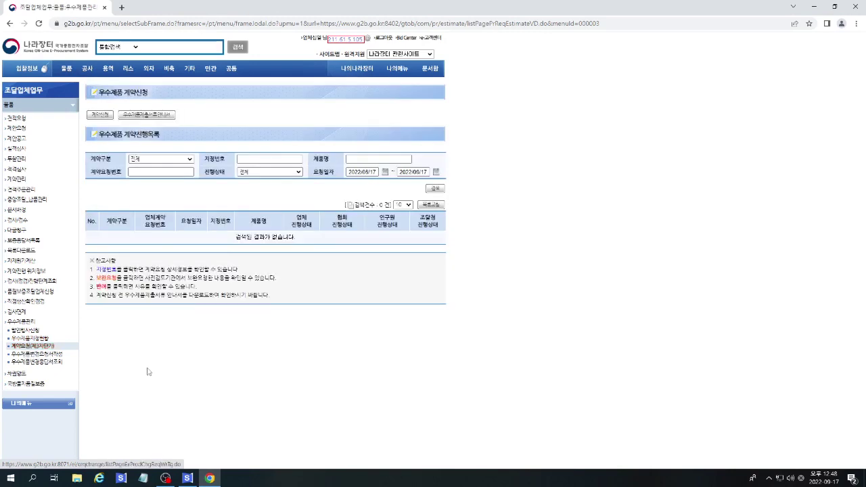
# Step: Download the 우수제품제출서류 안내서 HWP file and open it in the 한글 viewer
pyautogui.click(152, 118)
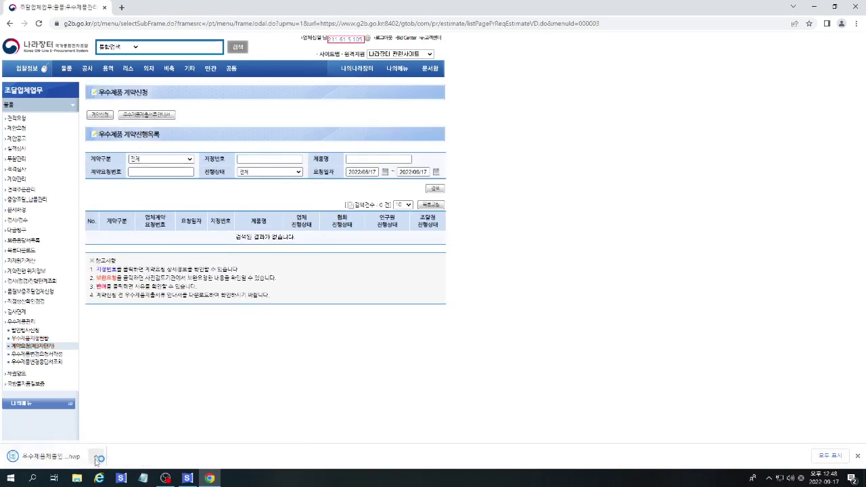
pyautogui.click(98, 459)
pyautogui.click(129, 389)
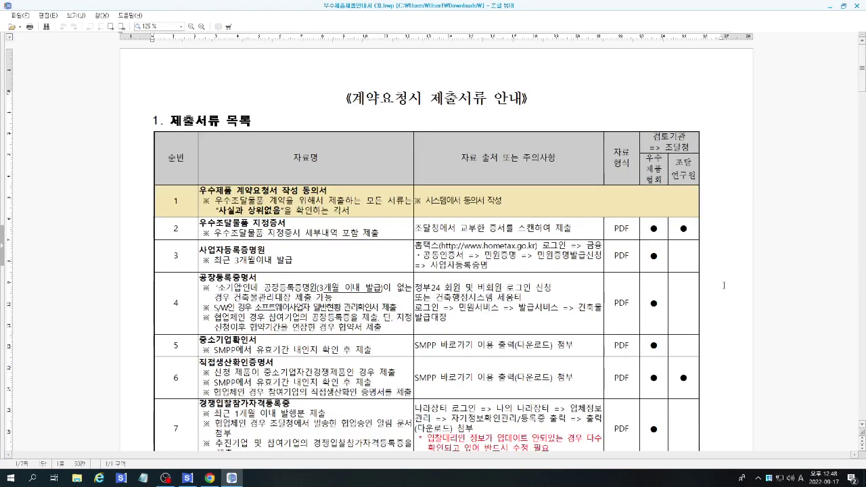
# Step: Read through the guide's list of required documents, submission items per contract type, submission methods and file naming rules, and close it
pyautogui.moveTo(862, 92); pyautogui.dragTo(854, 310)
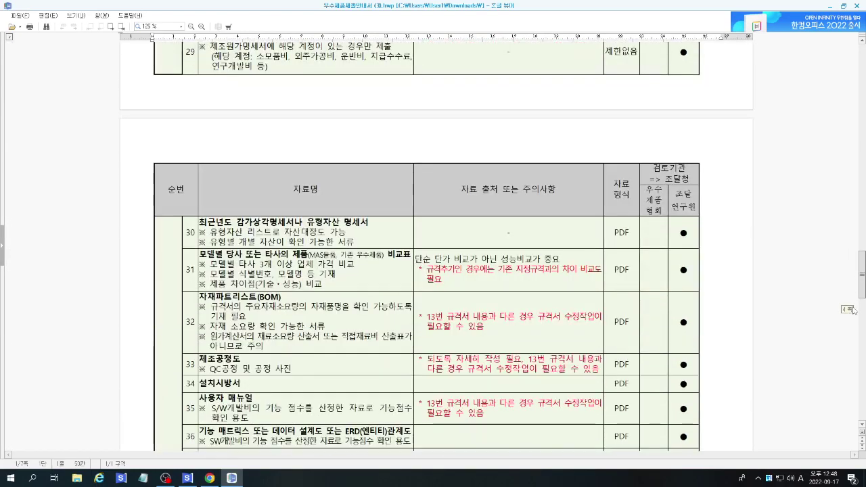
pyautogui.scroll(-5, 848, 348)
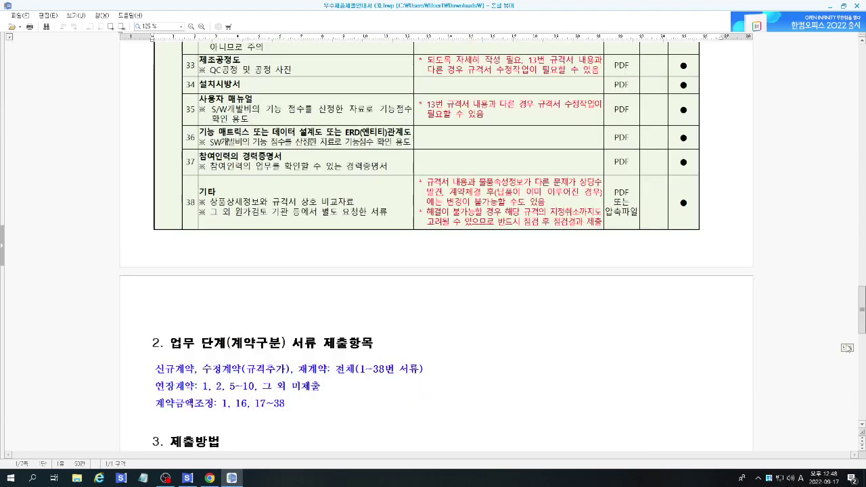
pyautogui.scroll(-12, 848, 393)
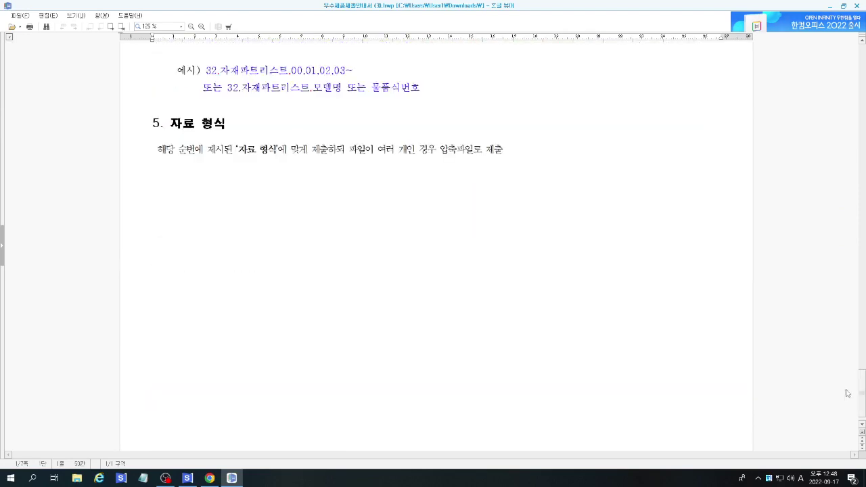
pyautogui.scroll(4, 848, 394)
pyautogui.scroll(4, 848, 392)
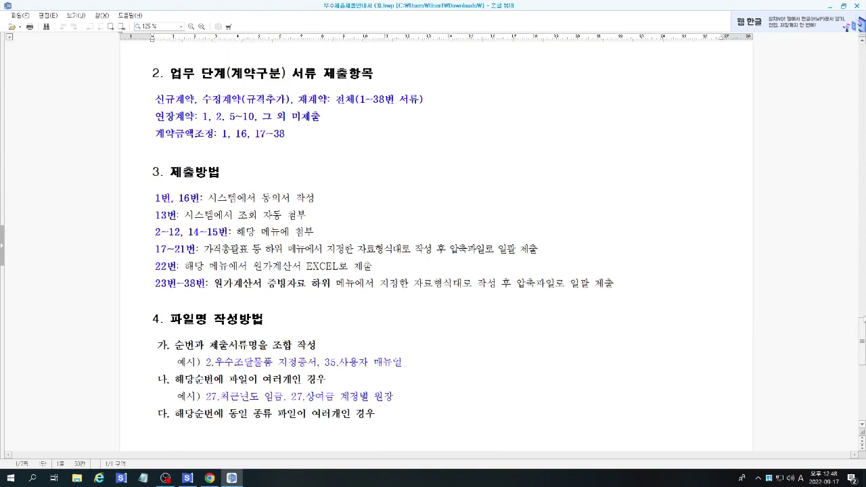
pyautogui.click(856, 6)
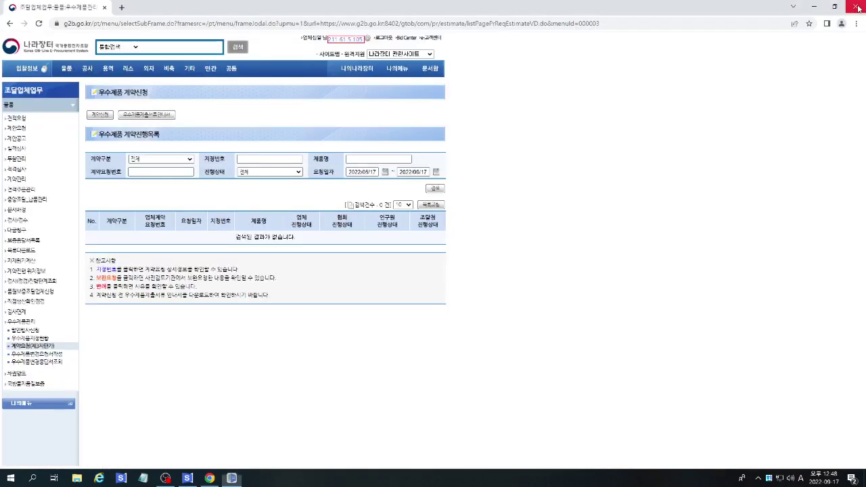
# Step: Start a contract application with the 작성 동의 statement confirmed, and consult the 계약구분 help for a 신규 contract
pyautogui.click(101, 115)
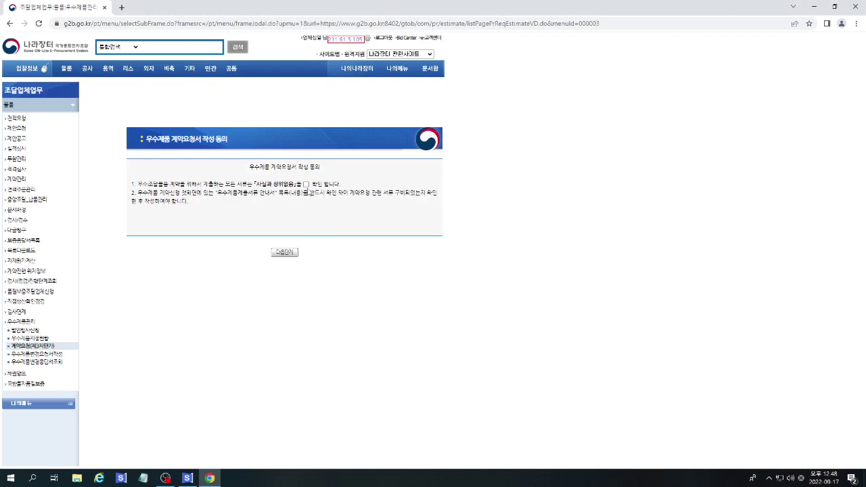
pyautogui.click(306, 184)
pyautogui.click(285, 252)
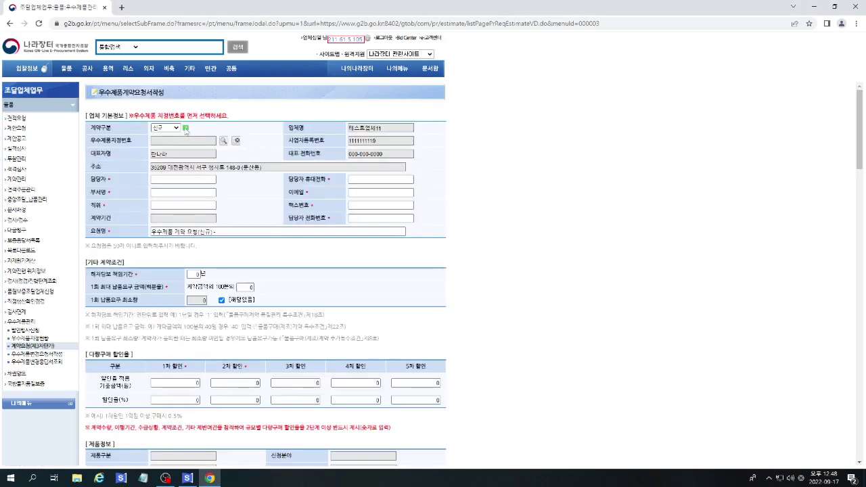
pyautogui.click(185, 128)
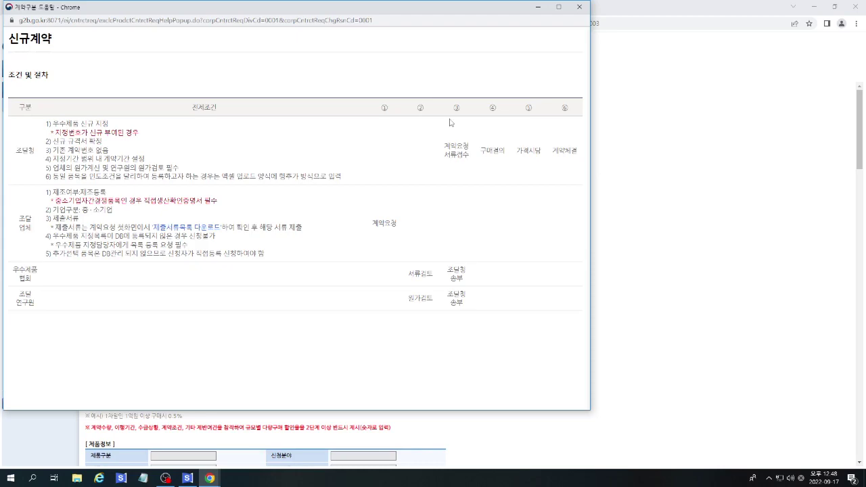
pyautogui.click(579, 8)
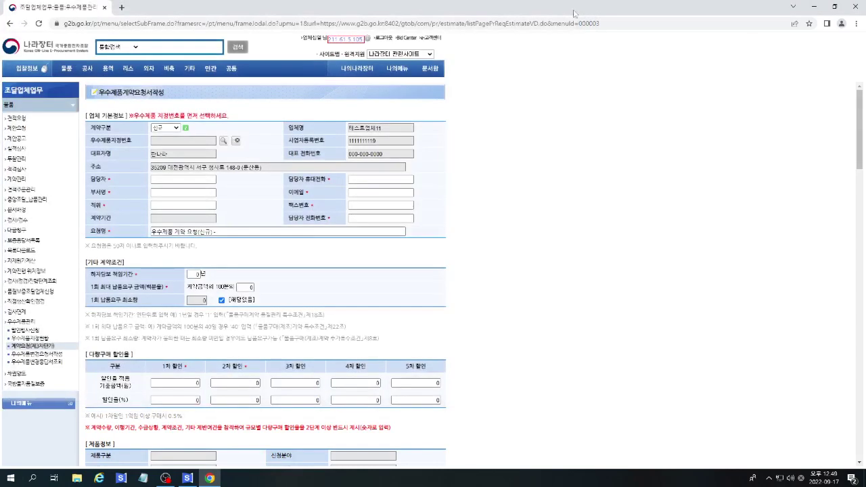
# Step: Find 우수제품지정번호 2022022 in the designation list with the business registration number filter cleared, and select it for the request
pyautogui.click(223, 142)
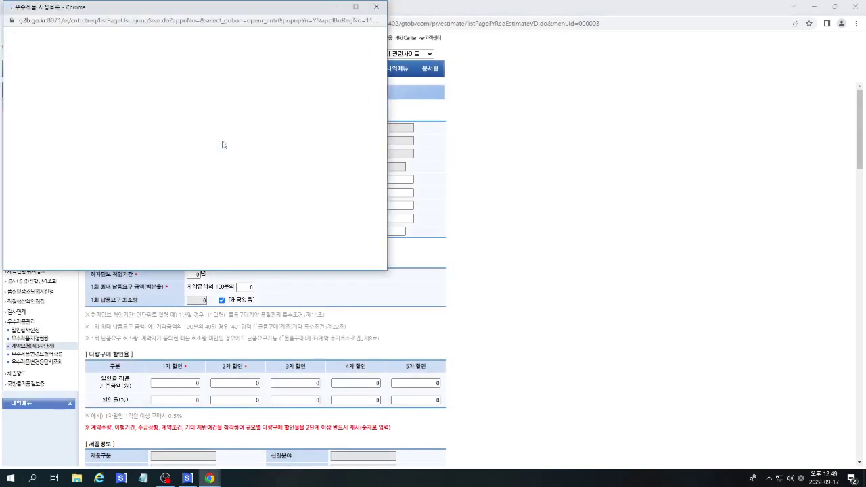
pyautogui.click(88, 86)
pyautogui.doubleClick(88, 87)
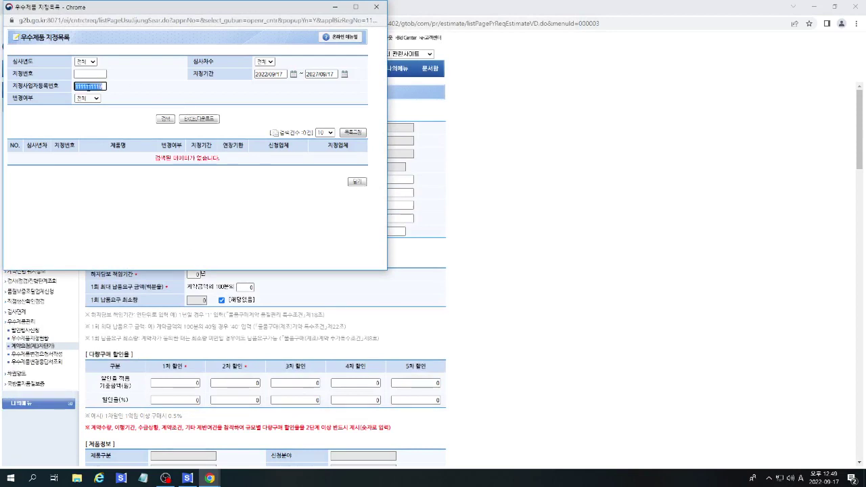
pyautogui.press('BackSpace')
pyautogui.click(94, 73)
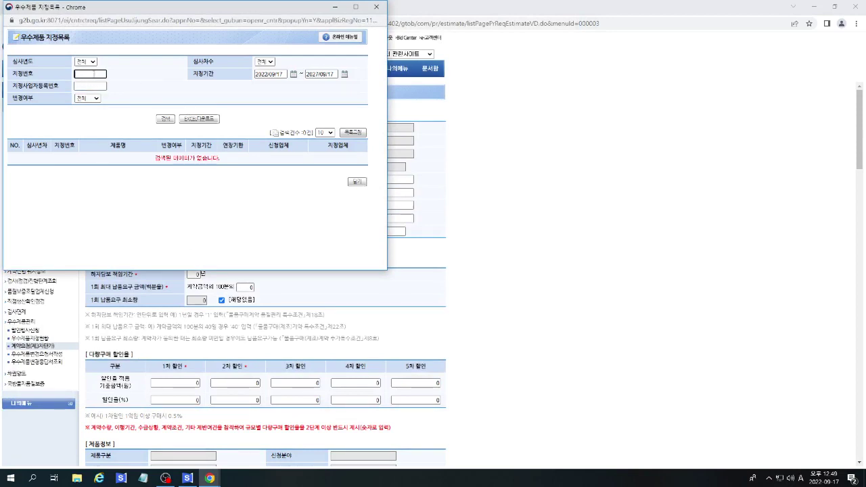
pyautogui.write('2022022')
pyautogui.click(166, 119)
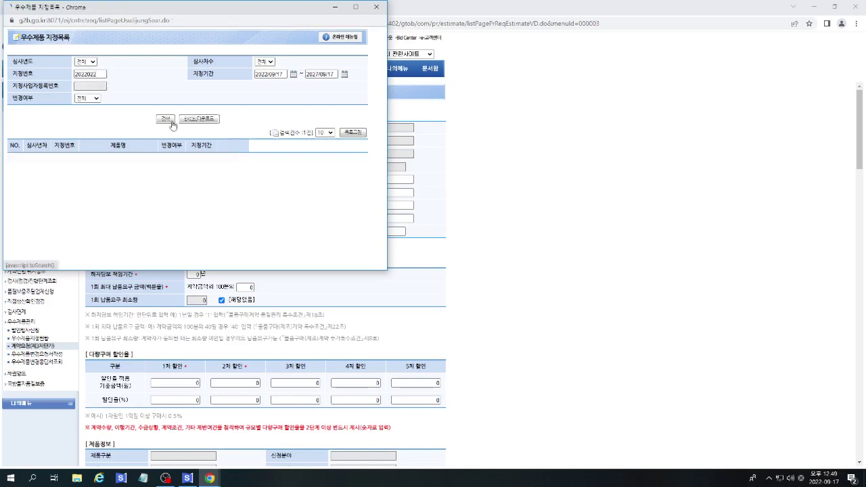
pyautogui.click(64, 167)
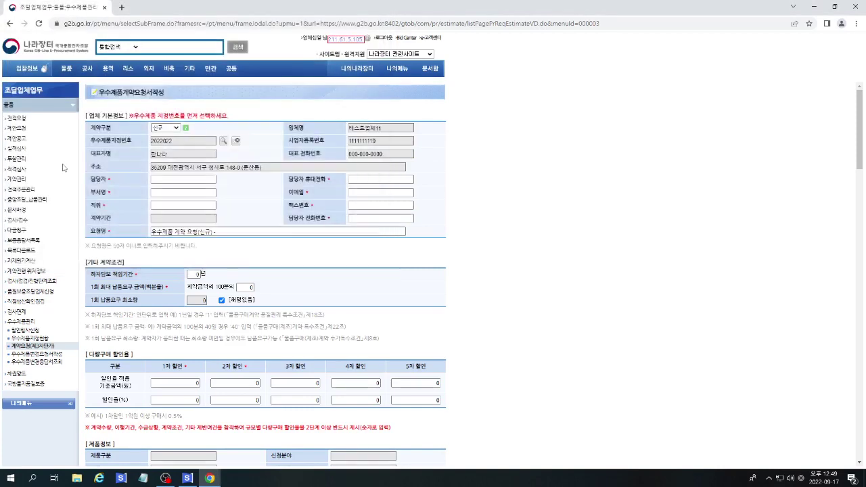
# Step: Fill in the contact's name, mobile, e-mail, fax and phone, with department 조달계약팀 and position 팀장, and check the 요청명 length note
pyautogui.click(170, 180)
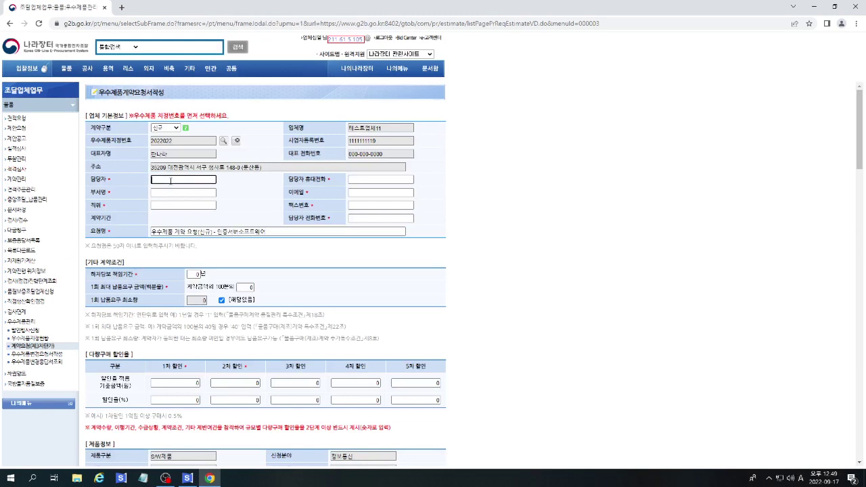
pyautogui.write('gnd')
pyautogui.press('Hangul')
pyautogui.write('ㅎ')
pyautogui.write('길동')
pyautogui.press('Tab')
pyautogui.write('01')
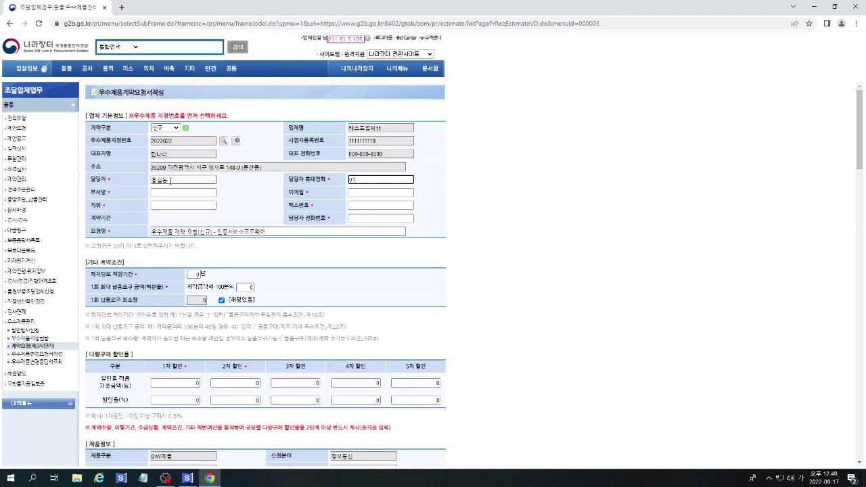
pyautogui.write('0-1111-1111')
pyautogui.press('Tab')
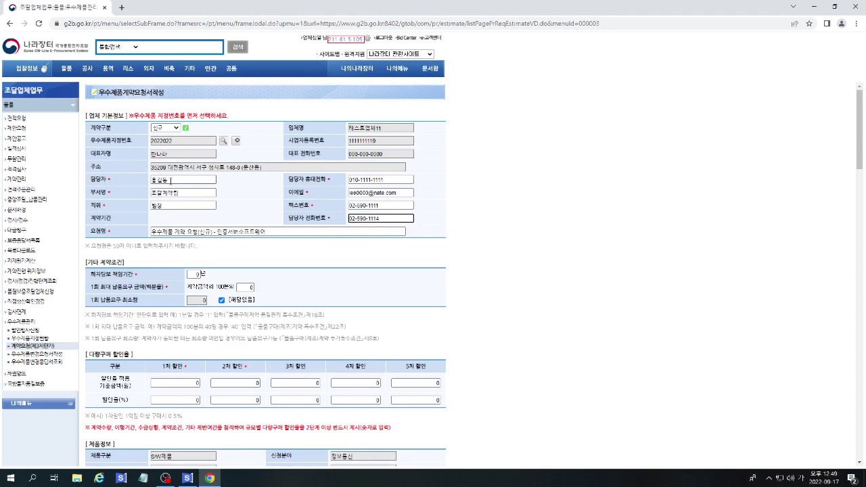
pyautogui.press('Tab')
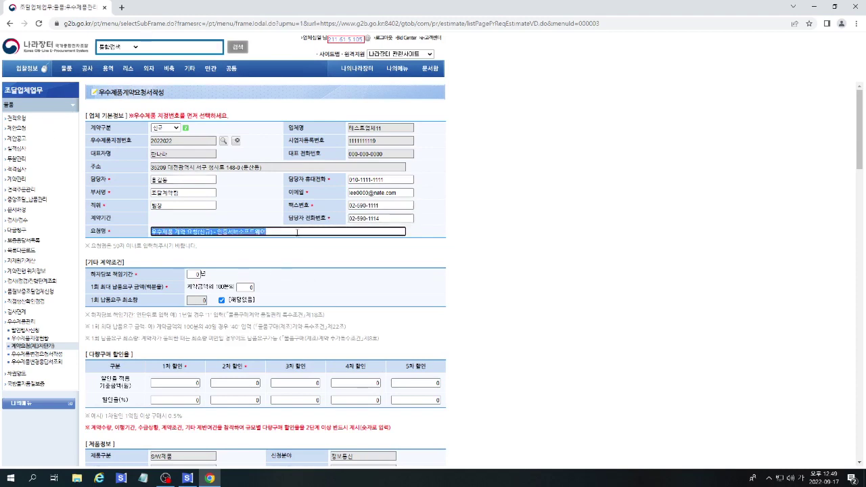
pyautogui.click(297, 232)
pyautogui.moveTo(115, 247); pyautogui.dragTo(210, 252)
pyautogui.click(248, 255)
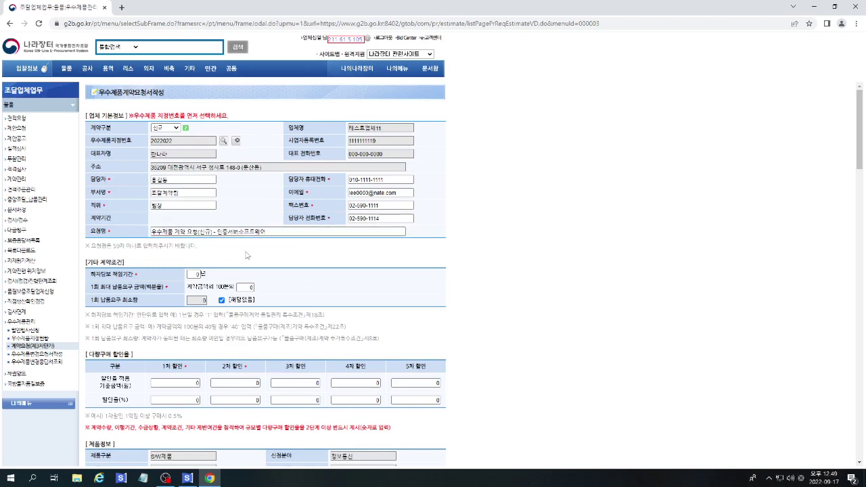
# Step: Set 하자담보 책임기간 to 1 year and 1회 최대 납품요구 금액 to 50 hundredths of the contract amount
pyautogui.click(200, 274)
pyautogui.write('1')
pyautogui.click(251, 287)
pyautogui.write('50')
# Step: Try clearing 해당없음 for 1회 납품요구 최소량, review the contract condition notes, and restore 해당없음
pyautogui.scroll(-1, 217, 314)
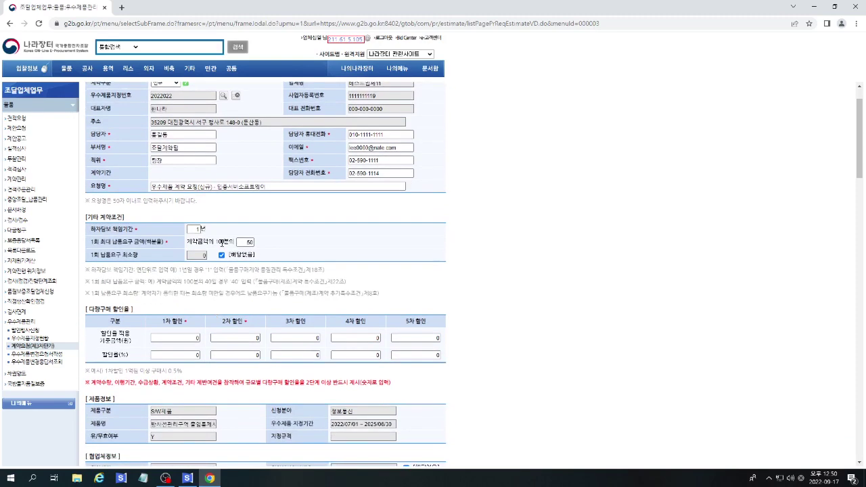
pyautogui.click(221, 256)
pyautogui.moveTo(86, 269); pyautogui.dragTo(383, 291)
pyautogui.click(410, 295)
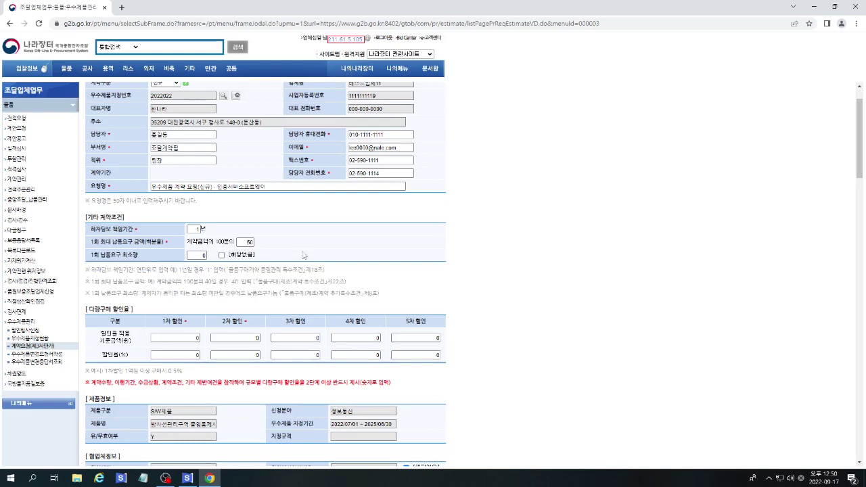
pyautogui.click(223, 255)
# Step: Set the 1차 할인 under 다량구매 할인율 to a base amount of 100,000,000원 with a 3% rate
pyautogui.scroll(-3, 515, 289)
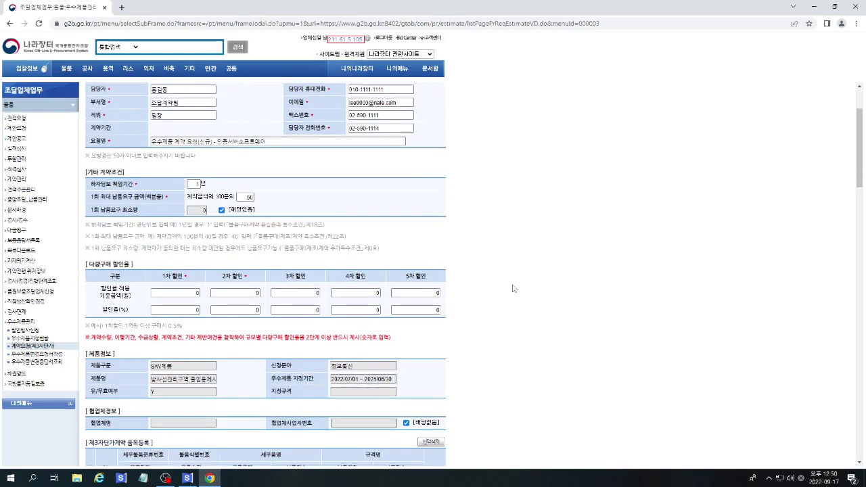
pyautogui.click(189, 248)
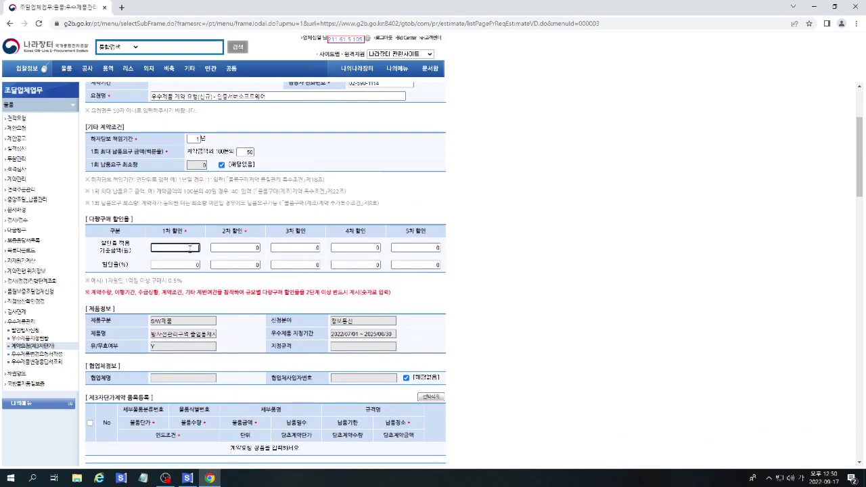
pyautogui.write('1000000')
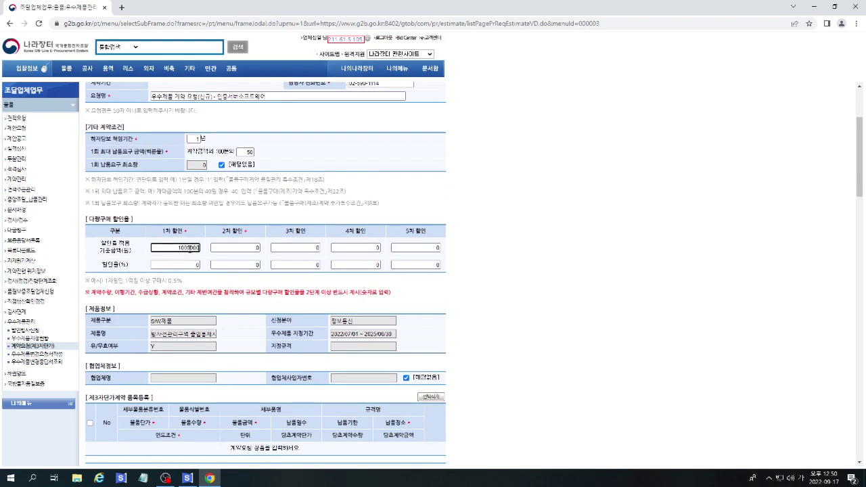
pyautogui.write('000')
pyautogui.press('BackSpace')
pyautogui.click(195, 265)
pyautogui.write('3')
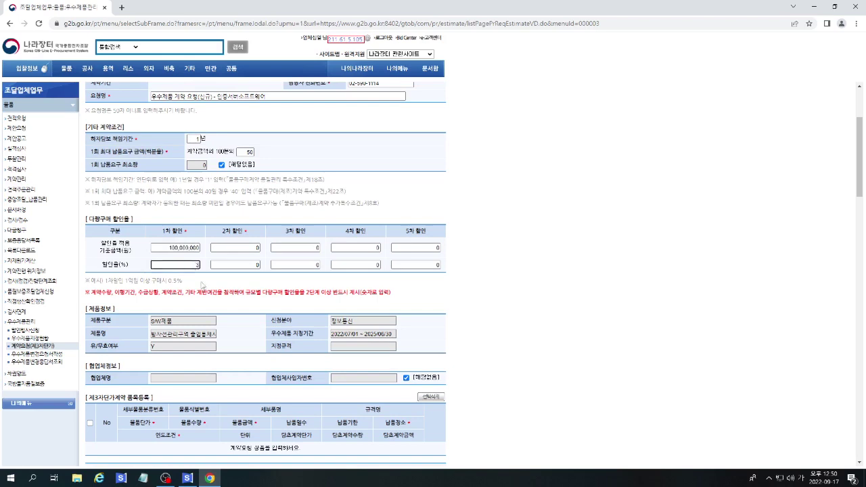
# Step: Set the 2차 할인 under 다량구매 할인율 to a base amount of 200,000,000원 with a 5% rate
pyautogui.click(244, 249)
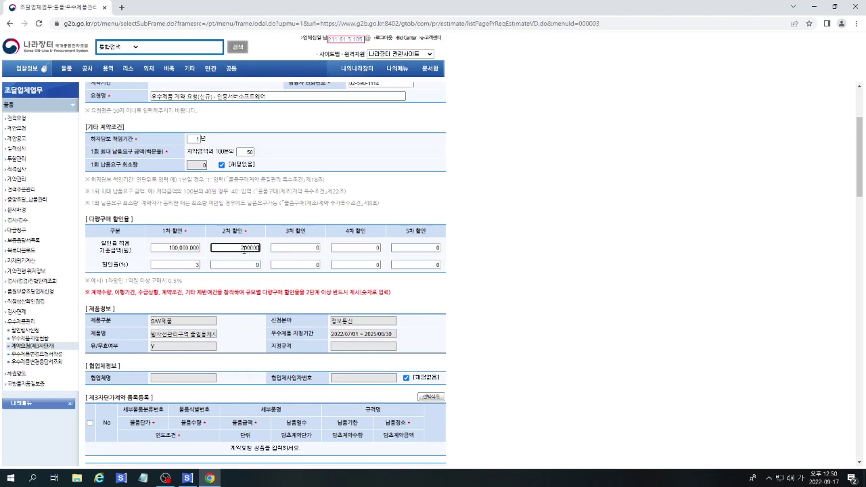
pyautogui.write('200000000')
pyautogui.click(245, 265)
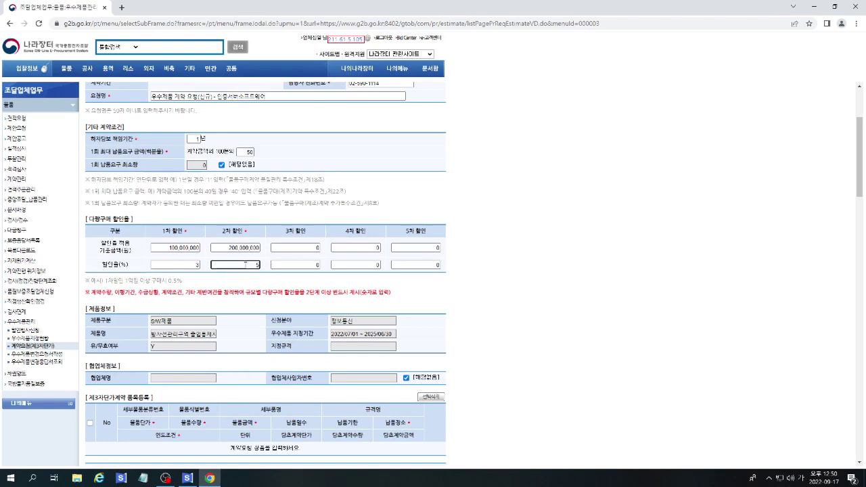
# Step: Try clearing 해당없음 under 협업체정보 to enable the partner company fields, and restore 해당없음
pyautogui.scroll(-2, 753, 418)
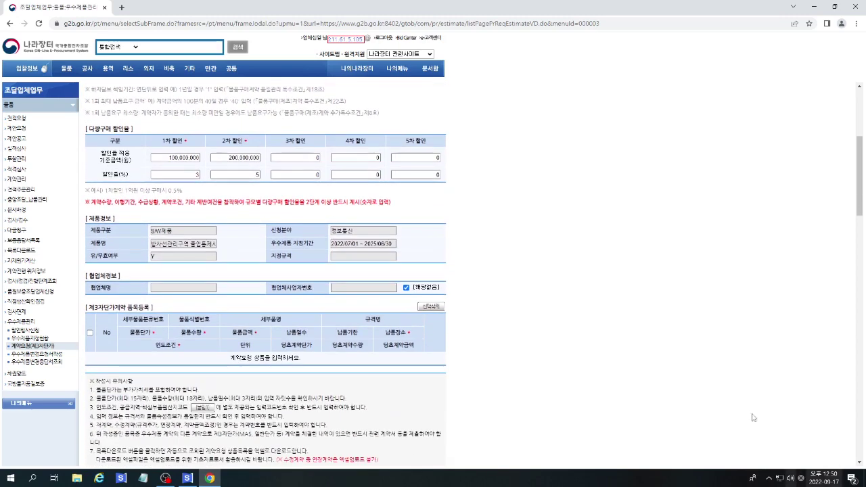
pyautogui.click(406, 288)
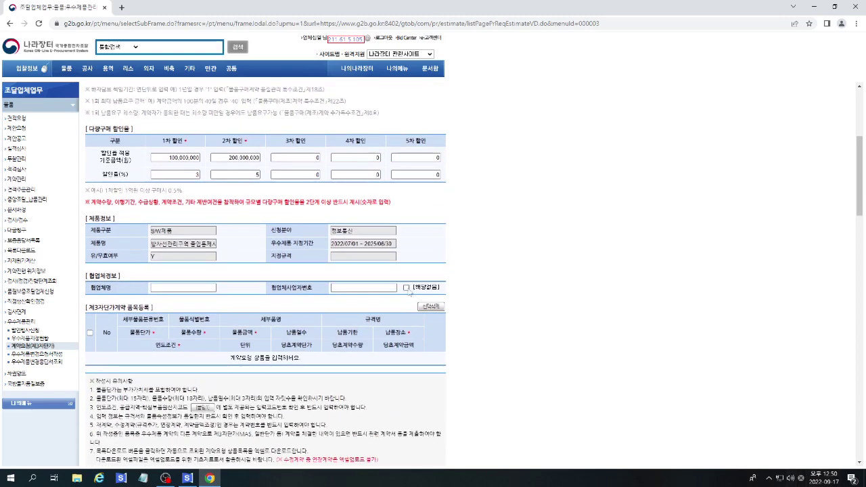
pyautogui.click(406, 288)
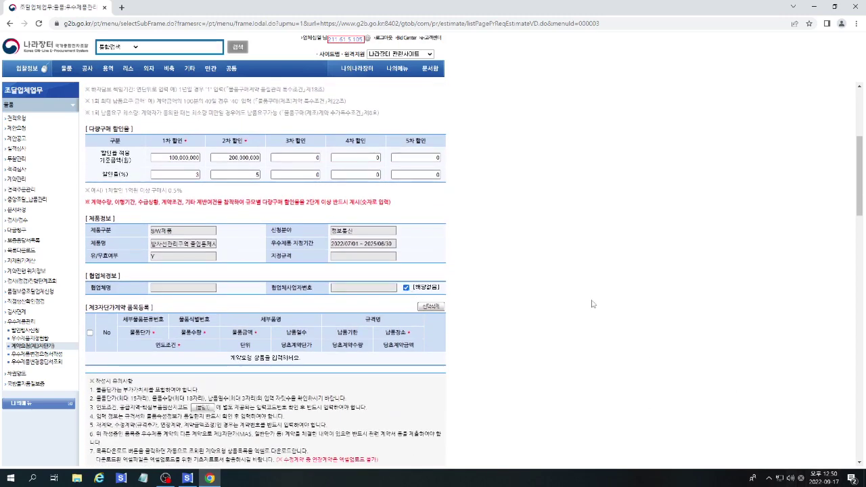
# Step: Download the 붙임1 code workbook linked in the 제3자단가계약 품목등록 notes and open it
pyautogui.scroll(-1, 592, 304)
pyautogui.scroll(-1, 592, 304)
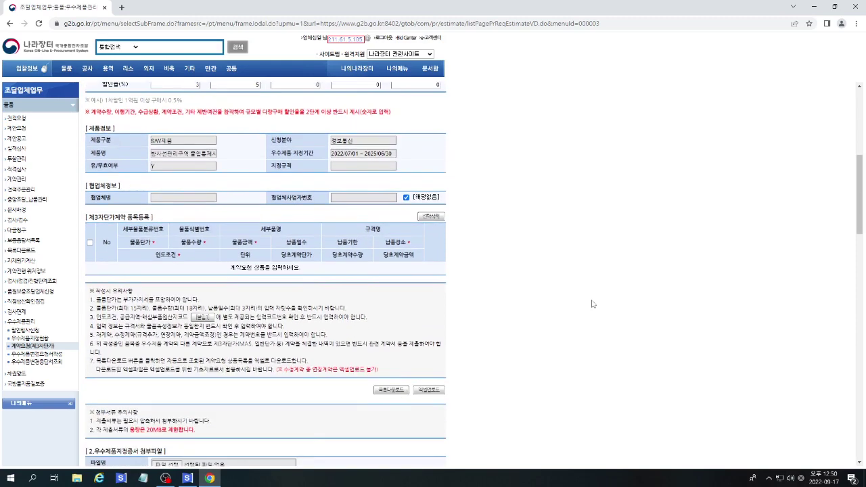
pyautogui.click(207, 317)
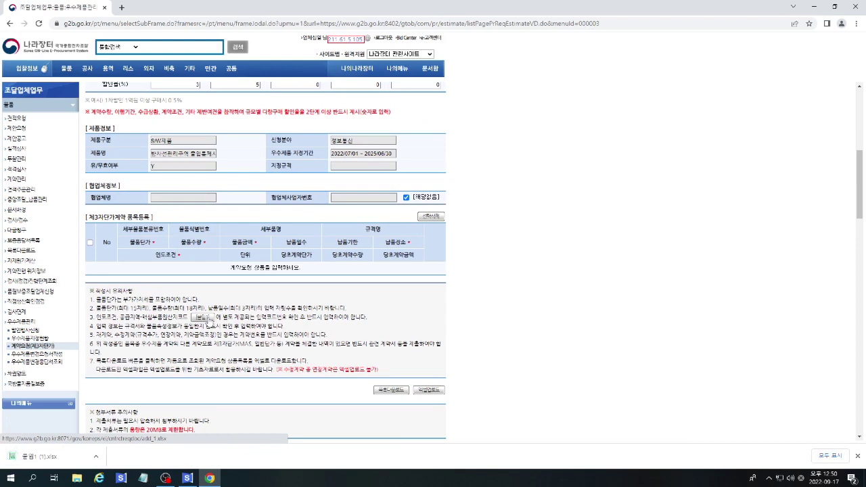
pyautogui.click(201, 318)
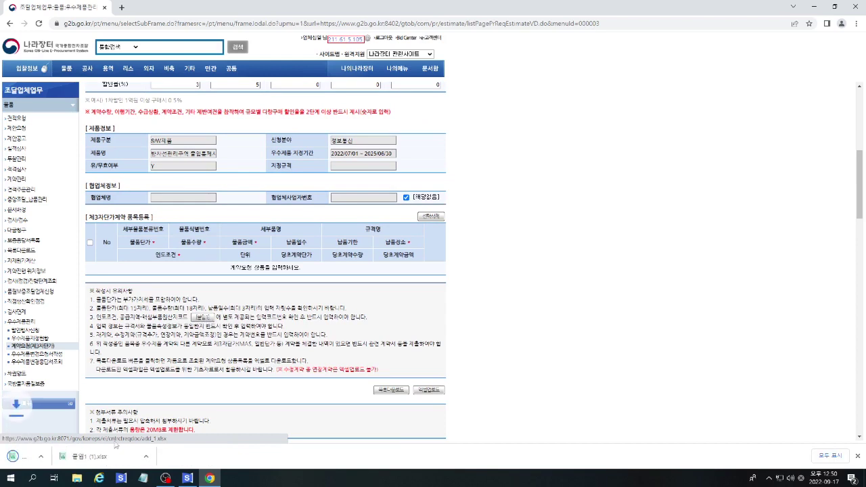
pyautogui.click(99, 459)
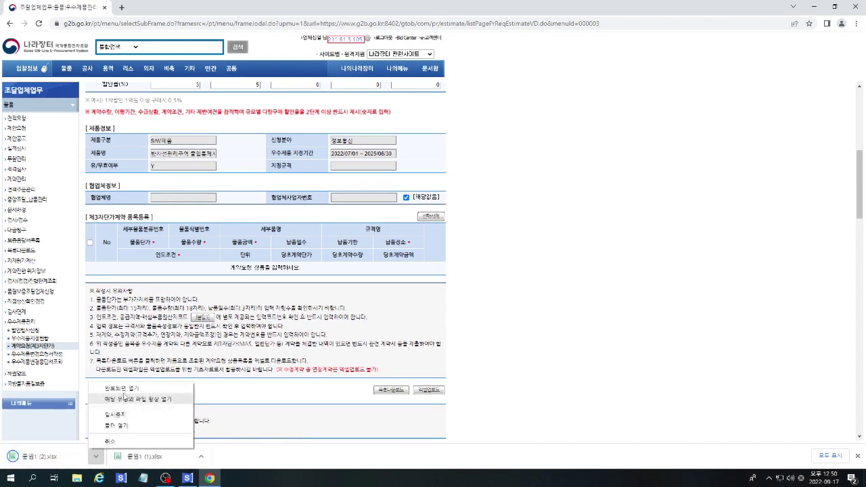
pyautogui.click(125, 398)
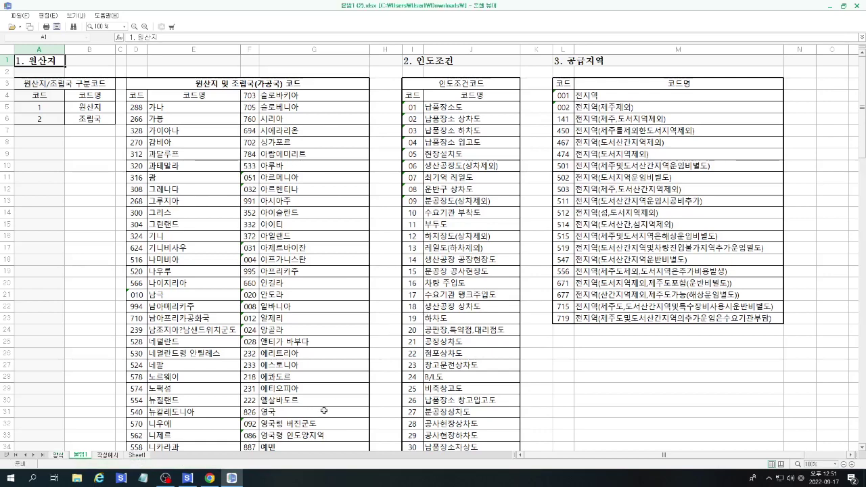
# Step: Review the origin/assembly country, 인도조건 and 공급지역 code tables on the 붙임1 sheet
pyautogui.click(46, 86)
pyautogui.click(253, 83)
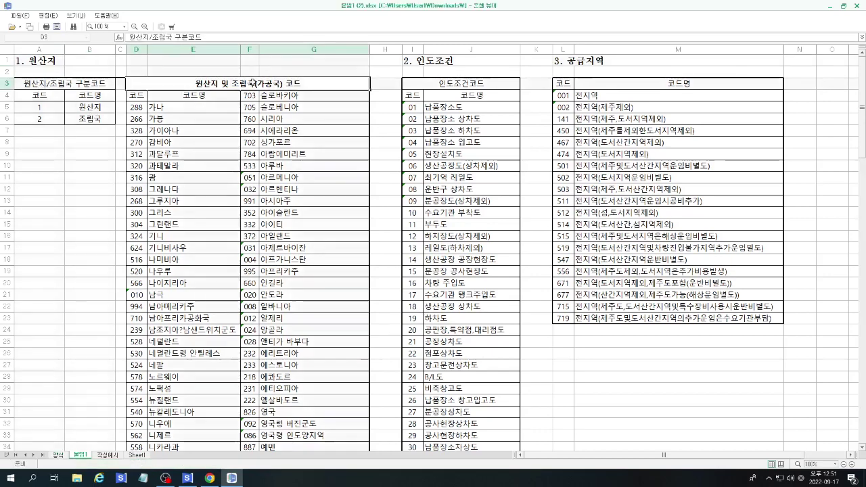
pyautogui.click(434, 82)
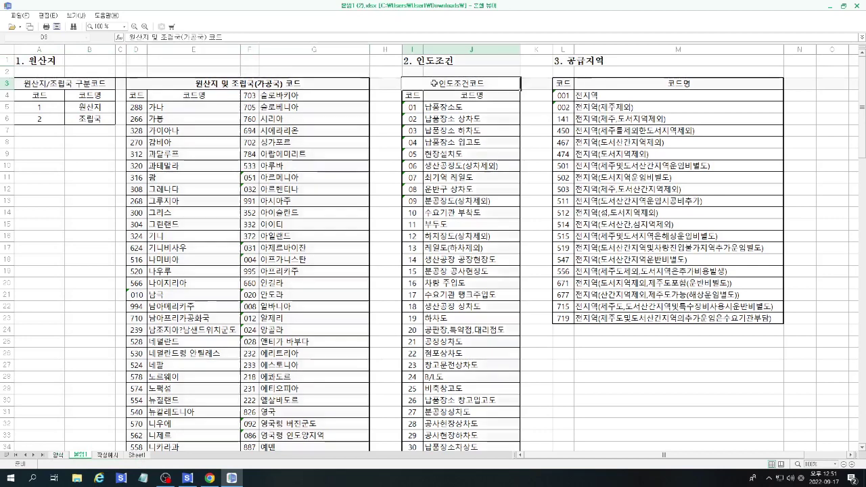
pyautogui.click(620, 83)
# Step: Examine the 양식 and 작성예시 sheets for the required item columns and input formats, and close the workbook
pyautogui.hotkey('ctrl', 'Home')
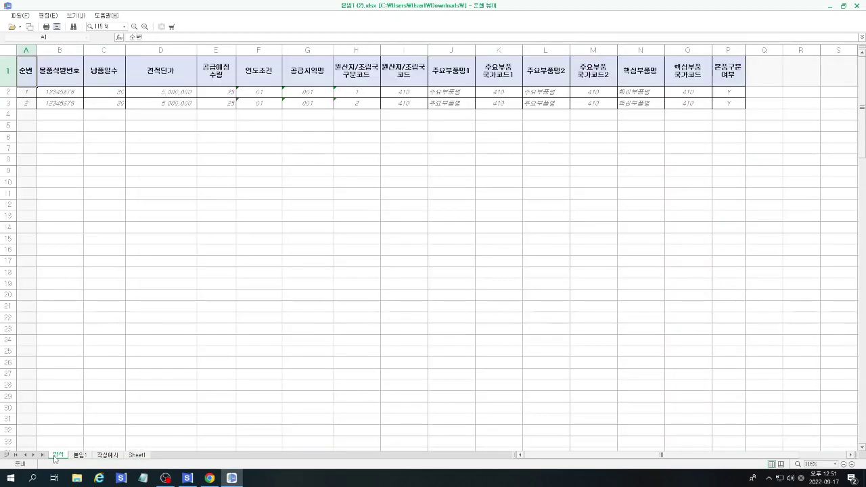
pyautogui.click(57, 454)
pyautogui.click(240, 124)
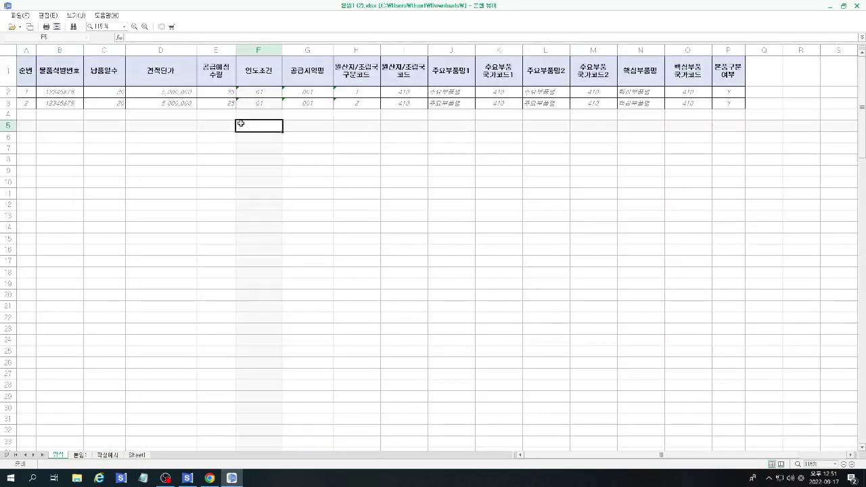
pyautogui.click(112, 455)
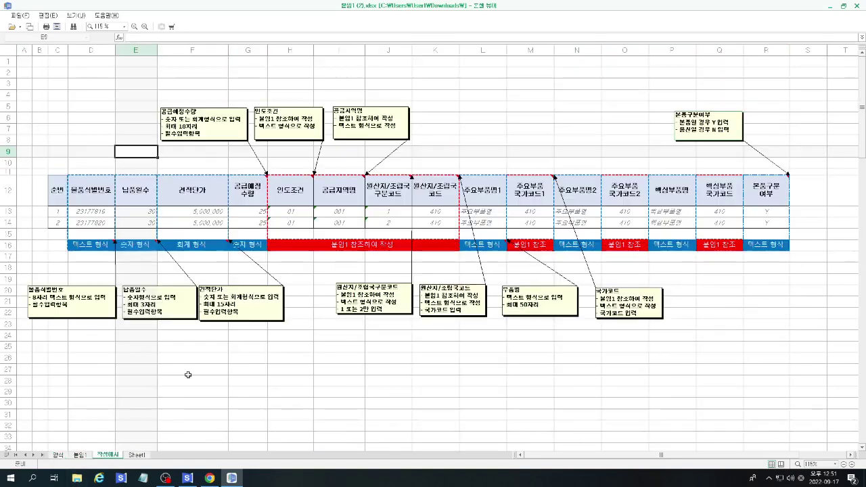
pyautogui.click(317, 385)
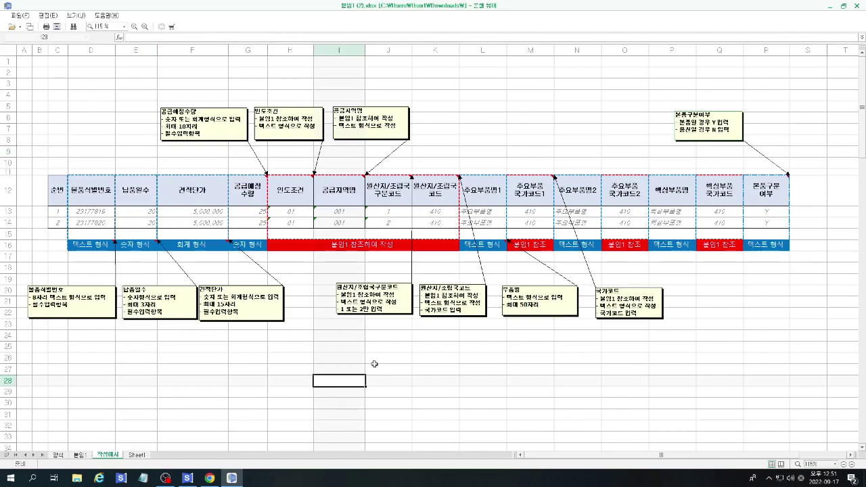
pyautogui.click(858, 6)
# Step: Download the contract request item list as an Excel file and open it
pyautogui.scroll(-1, 406, 257)
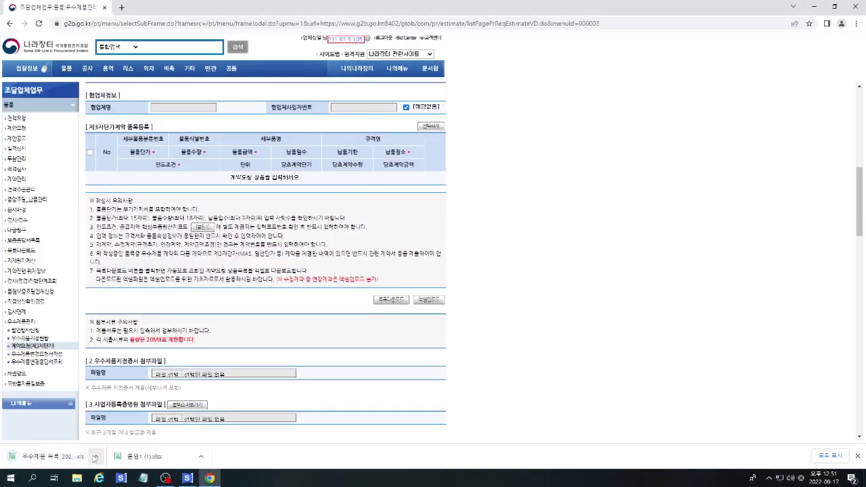
pyautogui.click(96, 457)
pyautogui.click(129, 411)
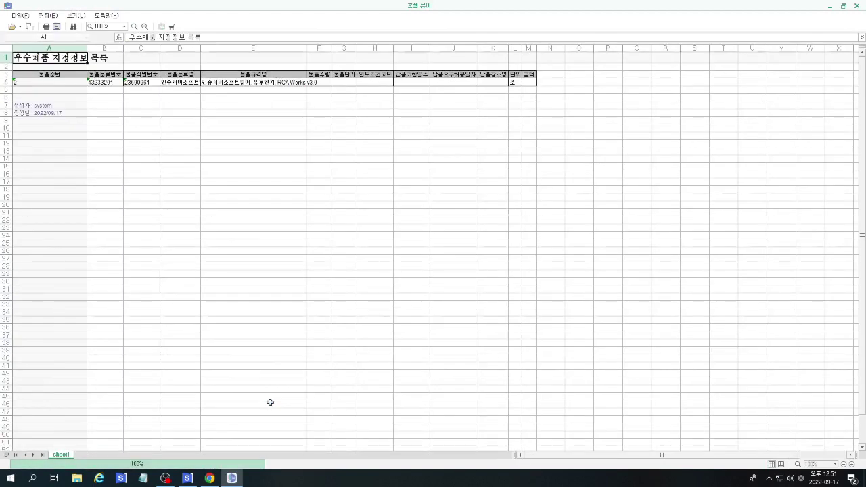
# Step: Check the item's 물품분류번호 and 물품식별번호 in the downloaded list, and close the file
pyautogui.click(97, 83)
pyautogui.click(132, 83)
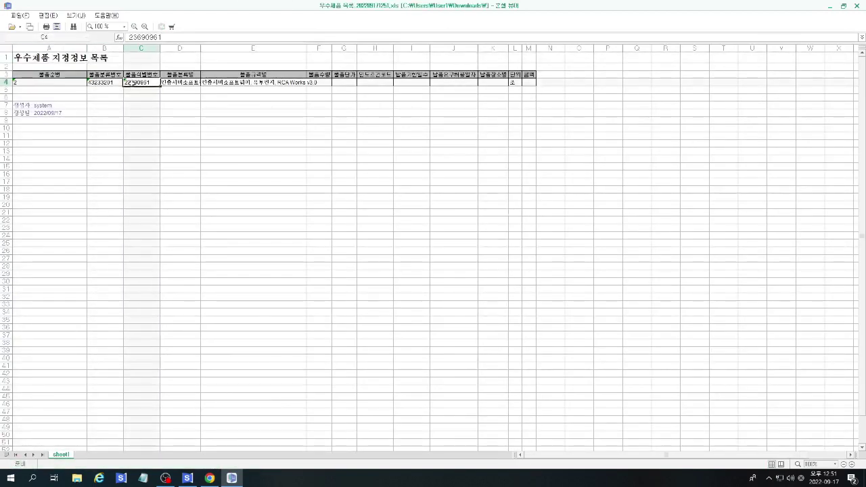
pyautogui.click(856, 9)
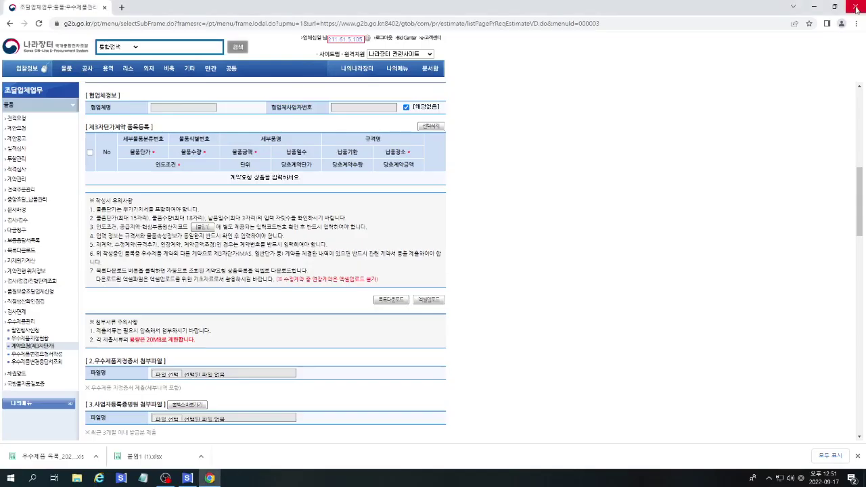
# Step: Open the Excel upload window for contract request items, download the 엑셀업로드 양식 template and open it
pyautogui.click(421, 305)
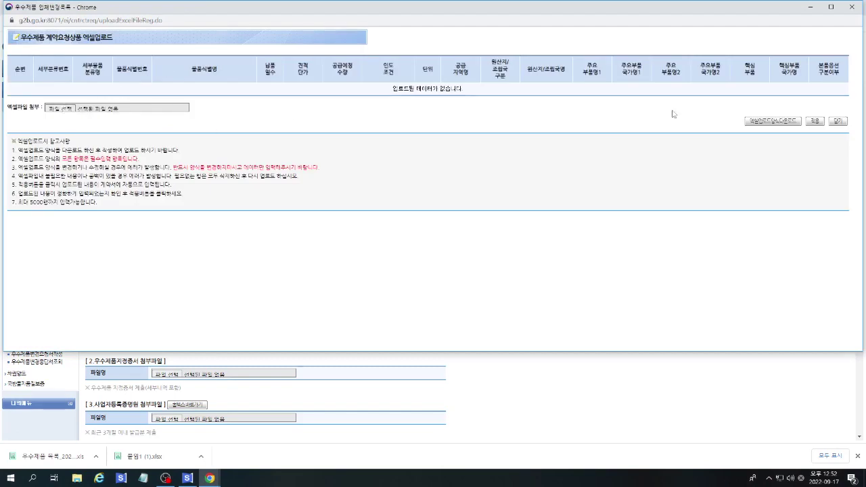
pyautogui.click(756, 122)
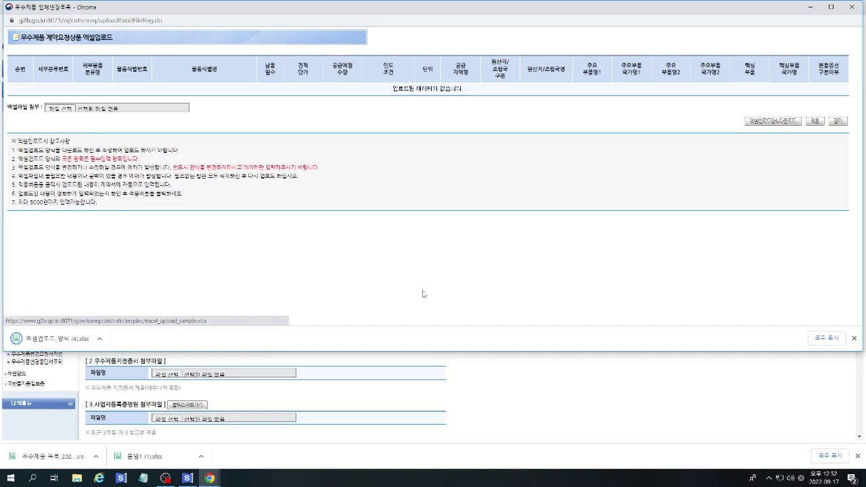
pyautogui.click(99, 339)
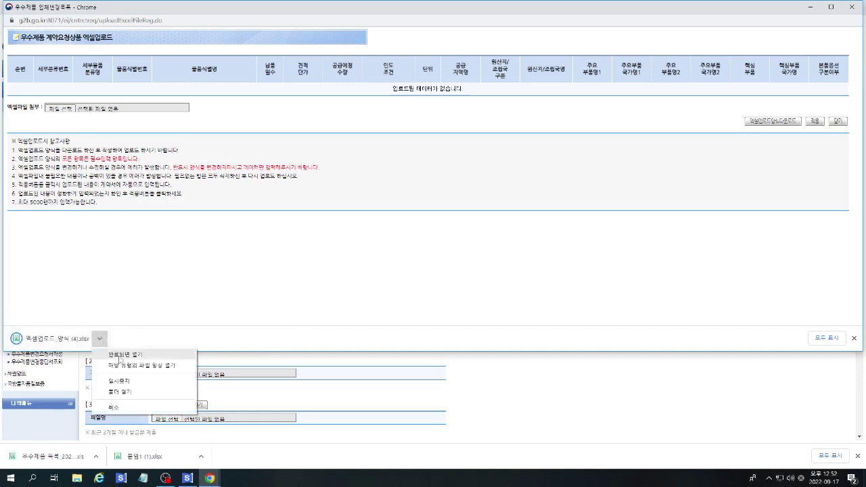
pyautogui.press('Escape')
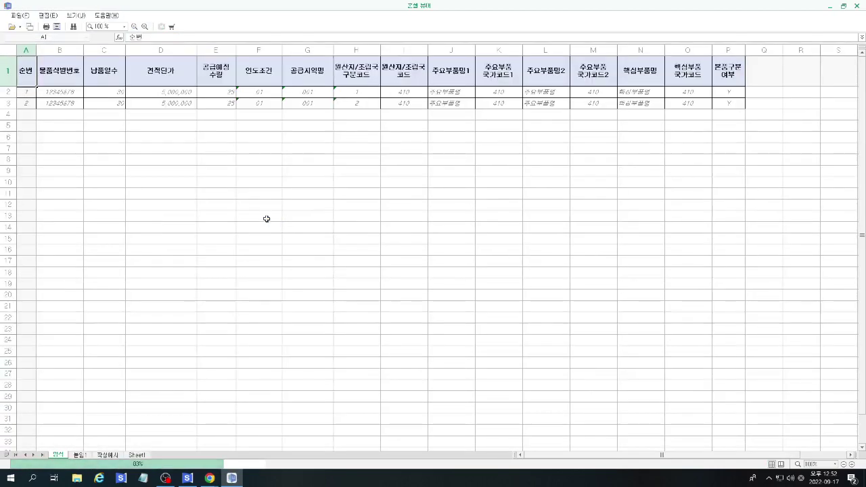
# Step: Examine the 붙임1 and 작성예시 sheets of the upload template, and close the file
pyautogui.click(87, 456)
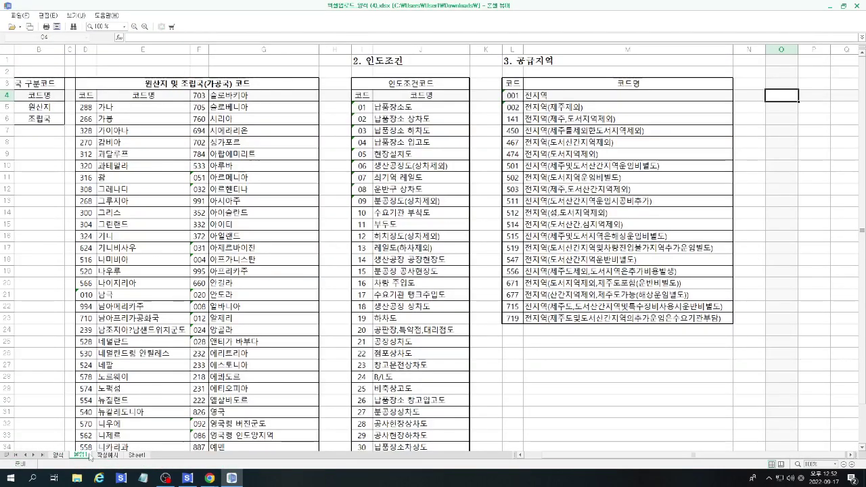
pyautogui.click(107, 455)
pyautogui.click(218, 381)
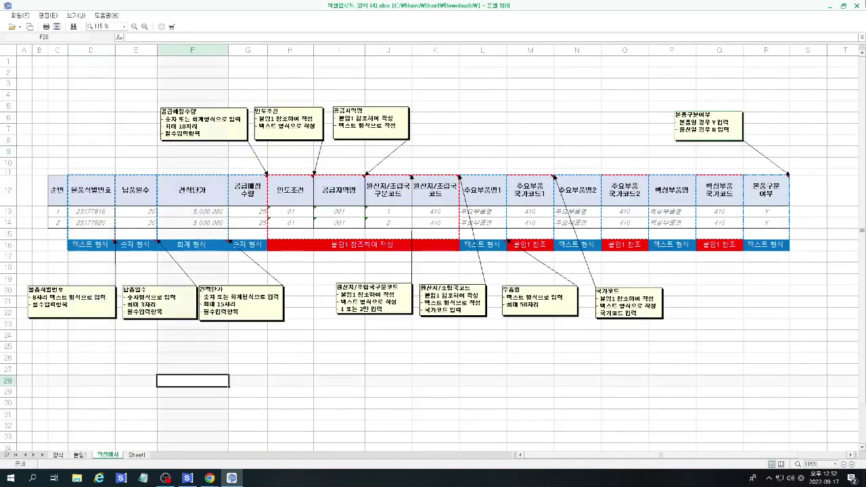
pyautogui.click(858, 6)
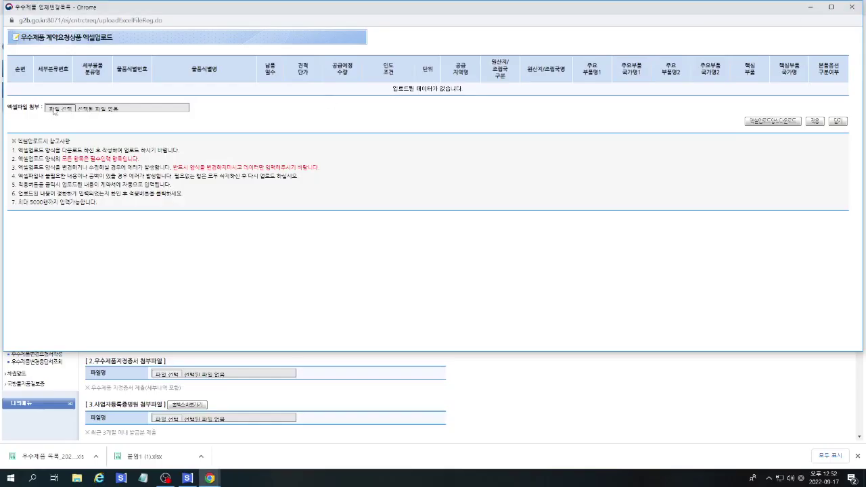
# Step: Upload the completed 엑셀업로드_양식 (1) file from the 첨부파일 folder and acknowledge the upload
pyautogui.click(56, 109)
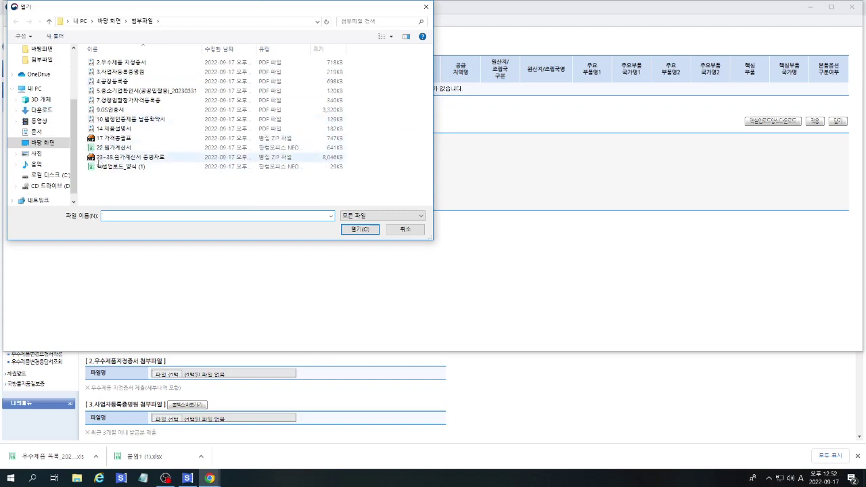
pyautogui.click(114, 168)
pyautogui.click(355, 230)
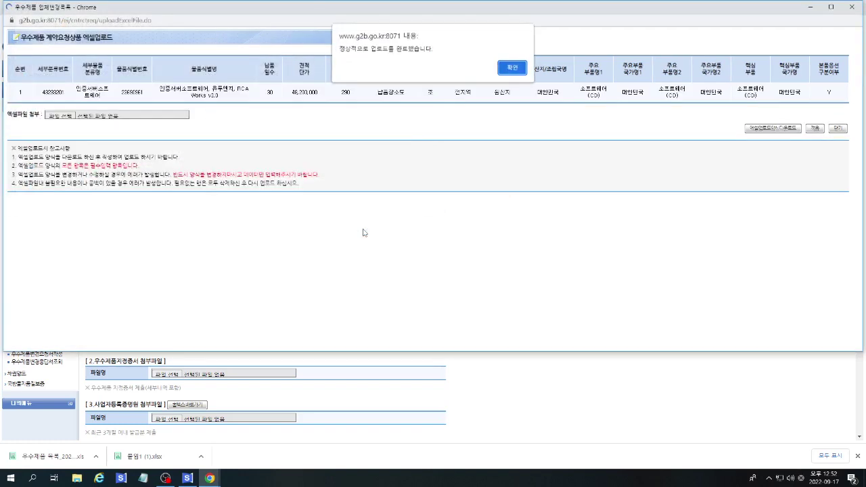
pyautogui.click(512, 70)
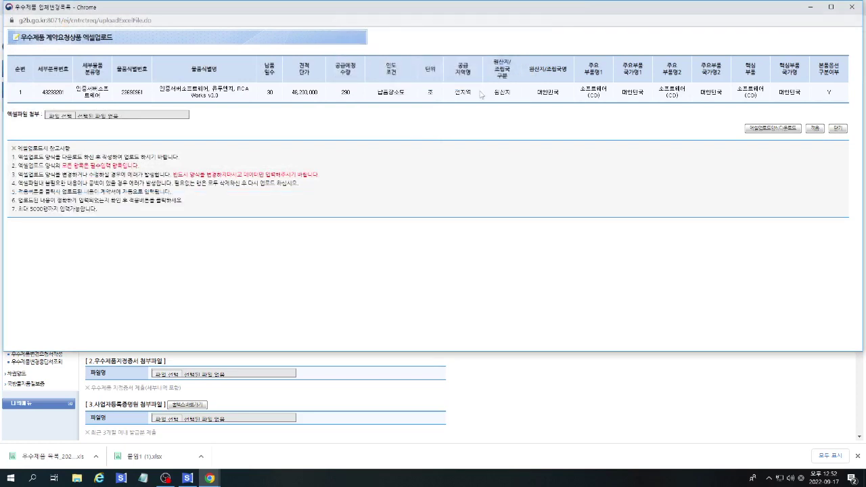
# Step: Review the uploaded item's values and apply them to the contract request, accepting the replacement of existing entries
pyautogui.moveTo(269, 94); pyautogui.dragTo(807, 100)
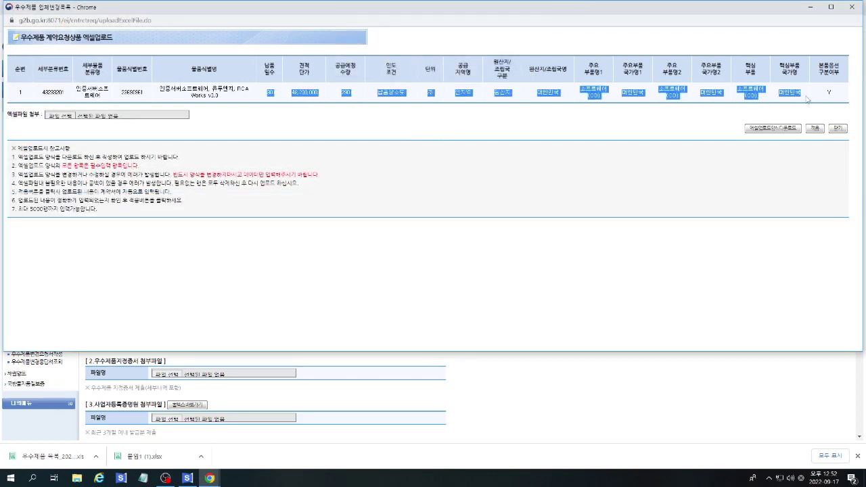
pyautogui.click(807, 100)
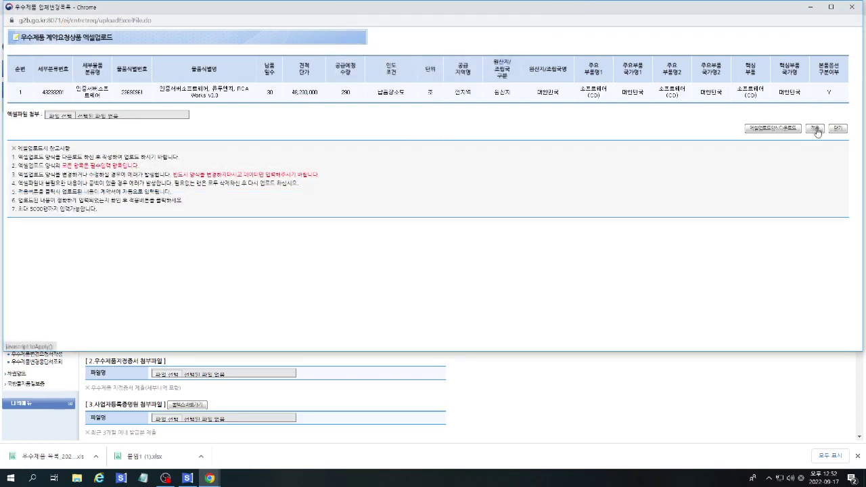
pyautogui.click(816, 130)
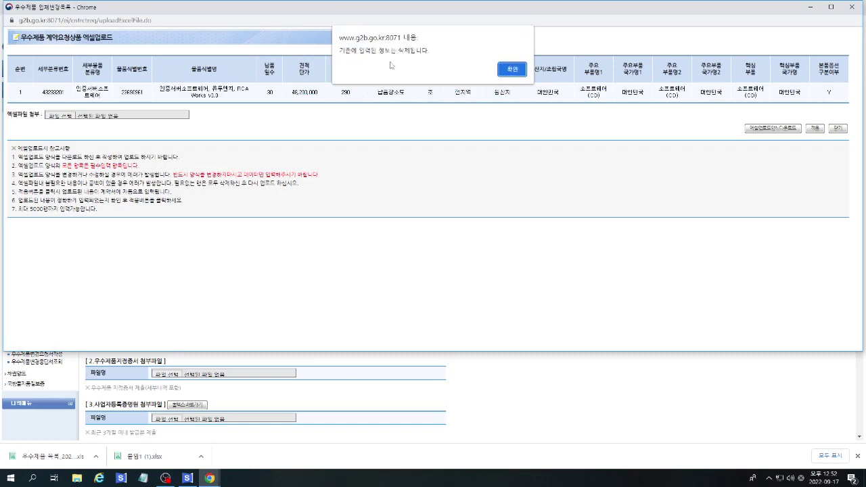
pyautogui.click(511, 70)
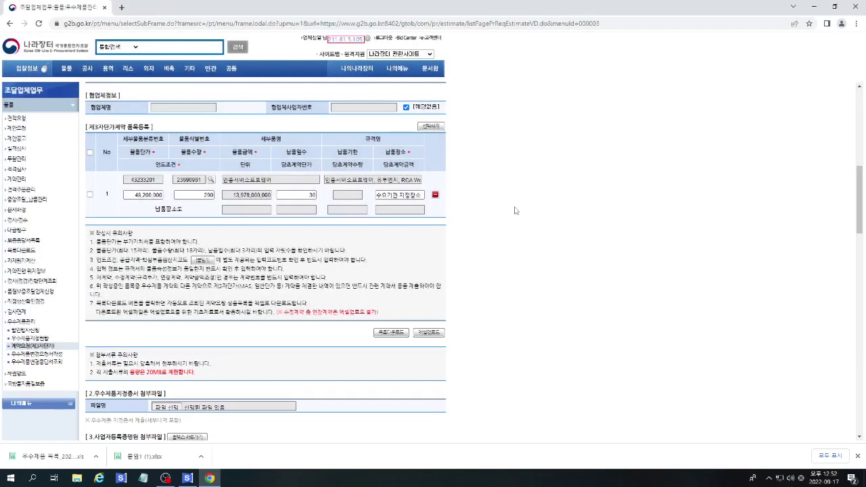
# Step: Check the registered item's 물품금액 and view the attachment sections below the item list
pyautogui.click(236, 195)
pyautogui.click(552, 222)
pyautogui.scroll(-1, 552, 222)
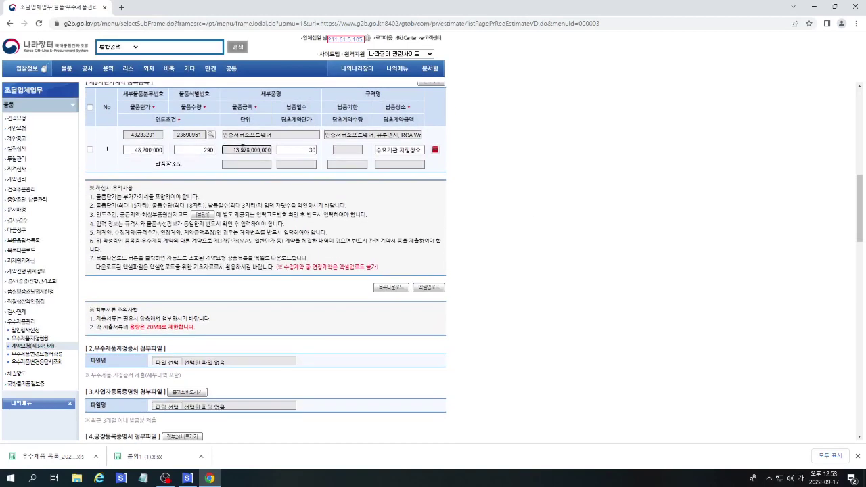
# Step: Review the 다량구매 할인율 base amounts and discount rates above the item list
pyautogui.scroll(1, 580, 175)
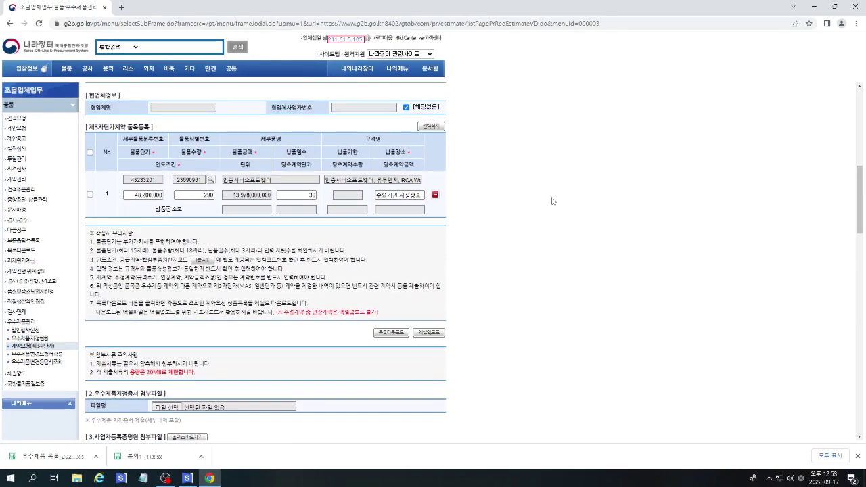
pyautogui.scroll(1, 553, 201)
pyautogui.scroll(3, 552, 201)
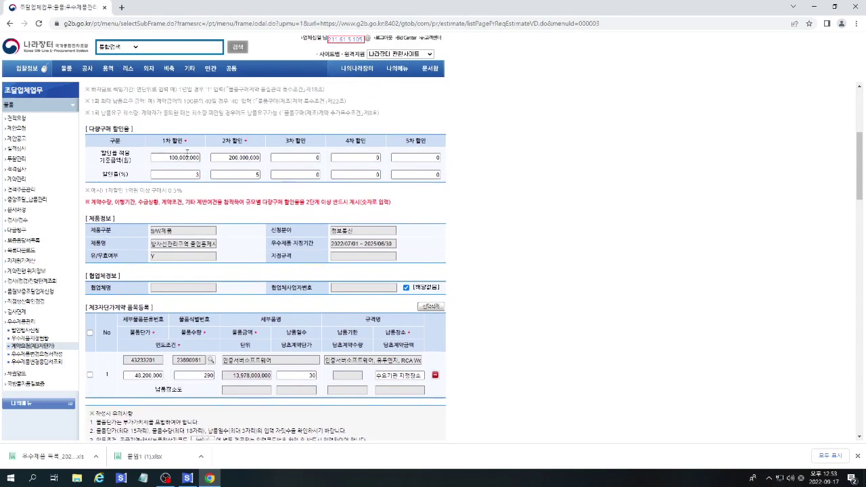
pyautogui.click(234, 157)
pyautogui.click(512, 177)
pyautogui.scroll(1, 512, 155)
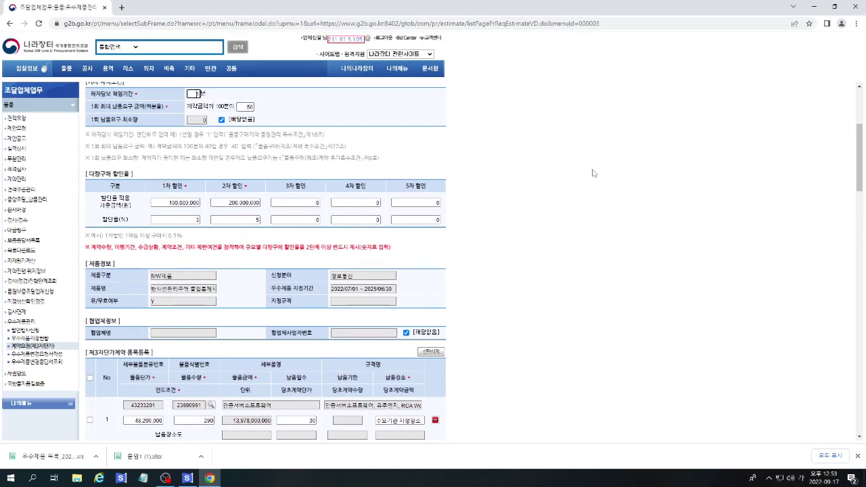
# Step: Attach the file 2.우수제품 지정증서.pdf from the 첨부파일 folder in the 우수제품지정증서 section
pyautogui.scroll(-5, 594, 176)
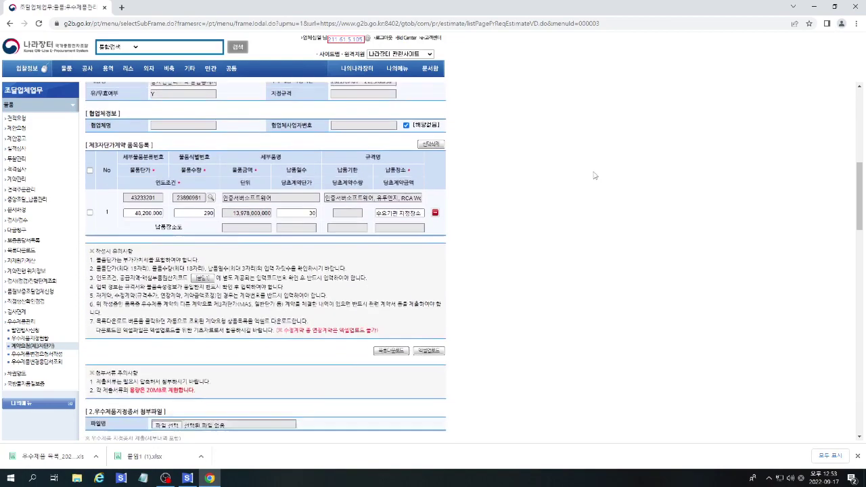
pyautogui.scroll(-4, 594, 176)
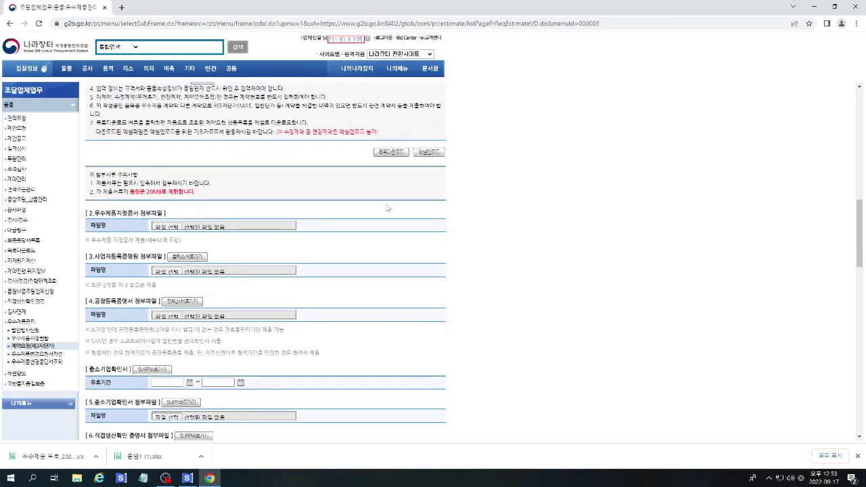
pyautogui.click(165, 227)
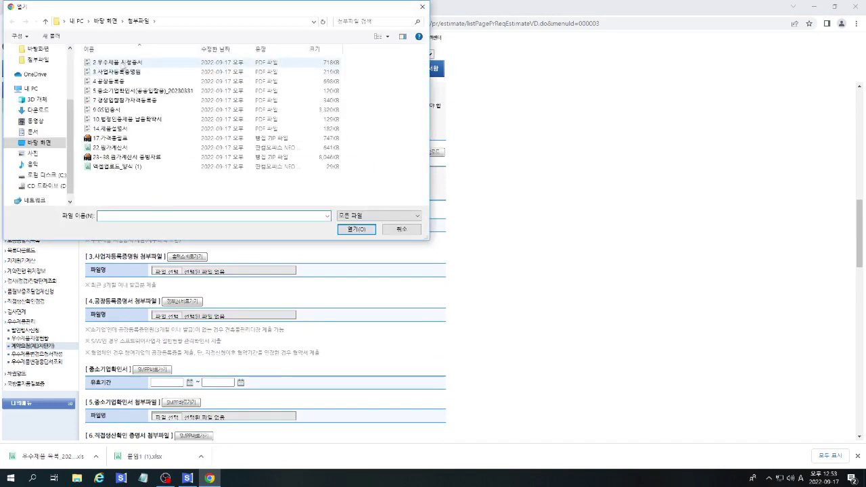
pyautogui.doubleClick(122, 63)
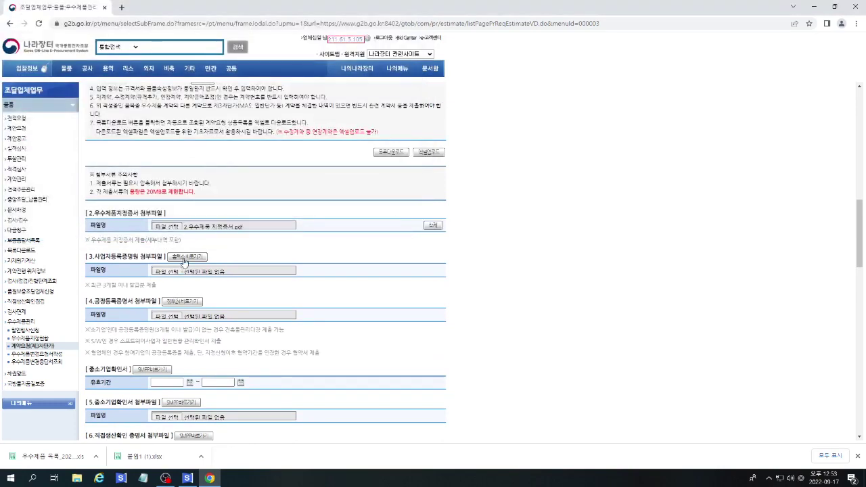
# Step: View the linked 홈택스 site, and attach 3.사업자등록증명원.pdf in the 사업자등록증명원 section
pyautogui.click(184, 258)
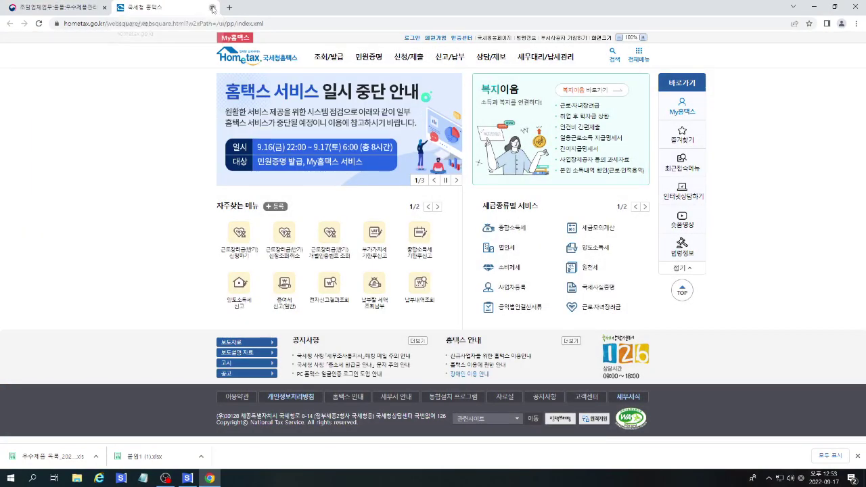
pyautogui.click(212, 8)
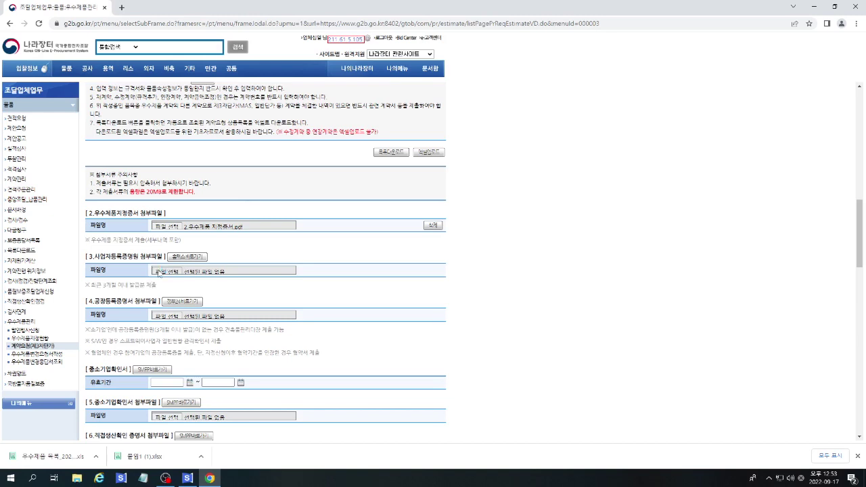
pyautogui.click(158, 271)
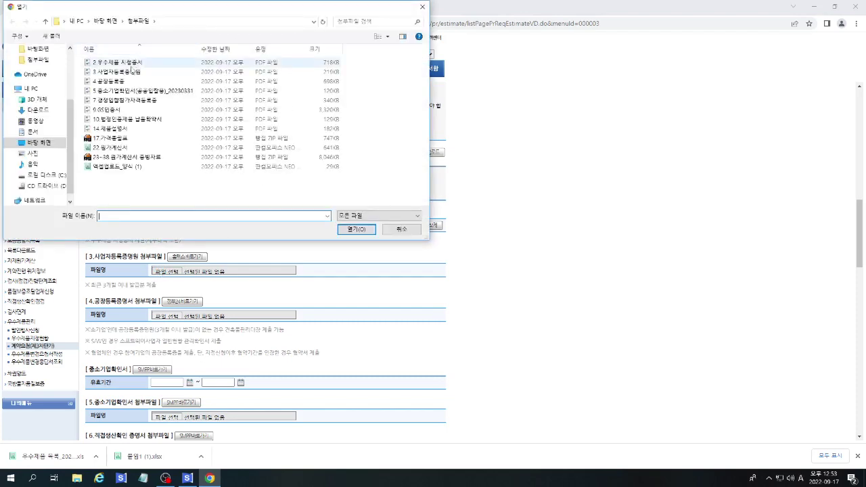
pyautogui.doubleClick(118, 62)
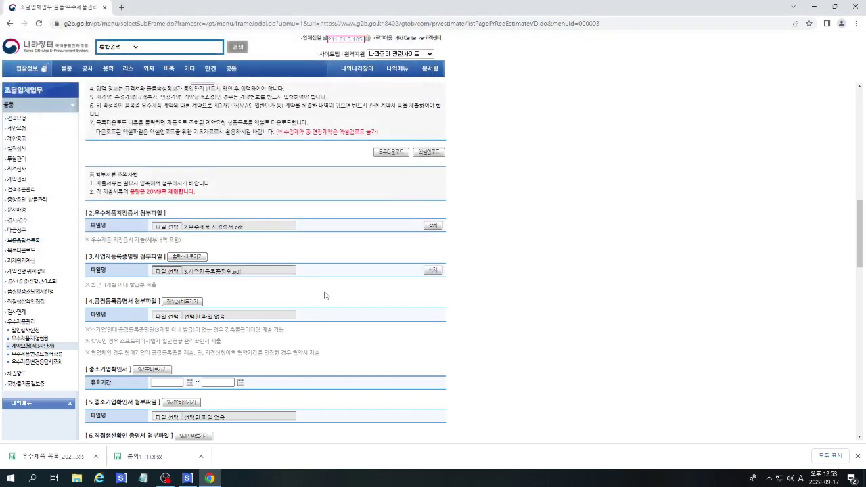
# Step: View the linked 정부24 site, and attach 4.공장등록증.pdf in the 공장등록증명서 section
pyautogui.scroll(-3, 324, 296)
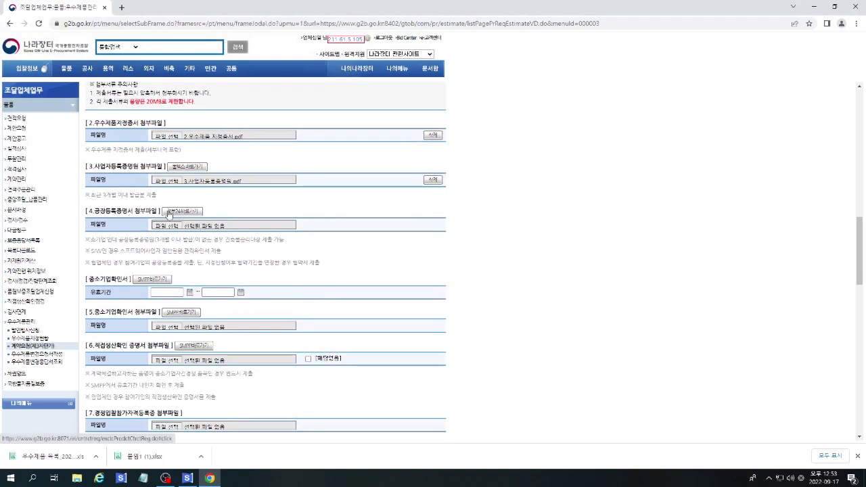
pyautogui.click(171, 212)
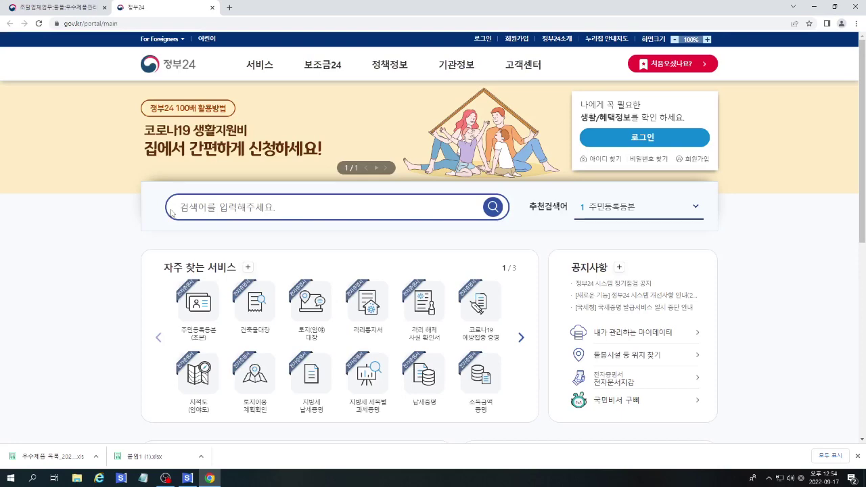
pyautogui.click(212, 7)
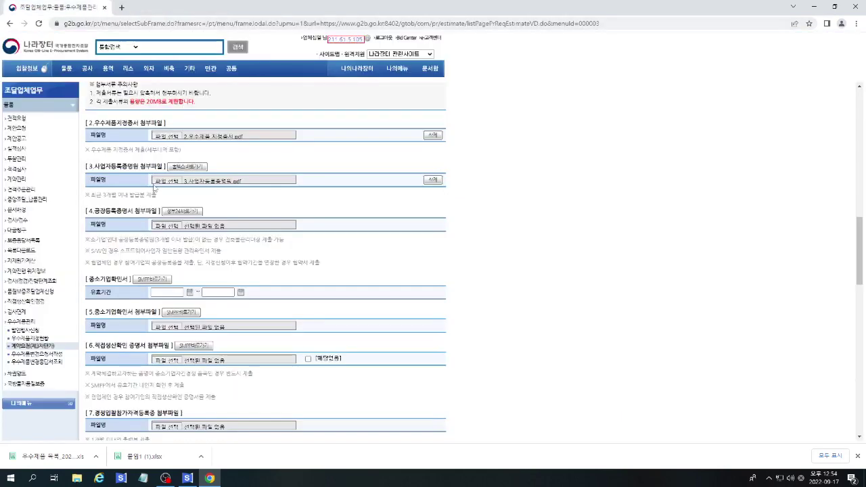
pyautogui.click(157, 227)
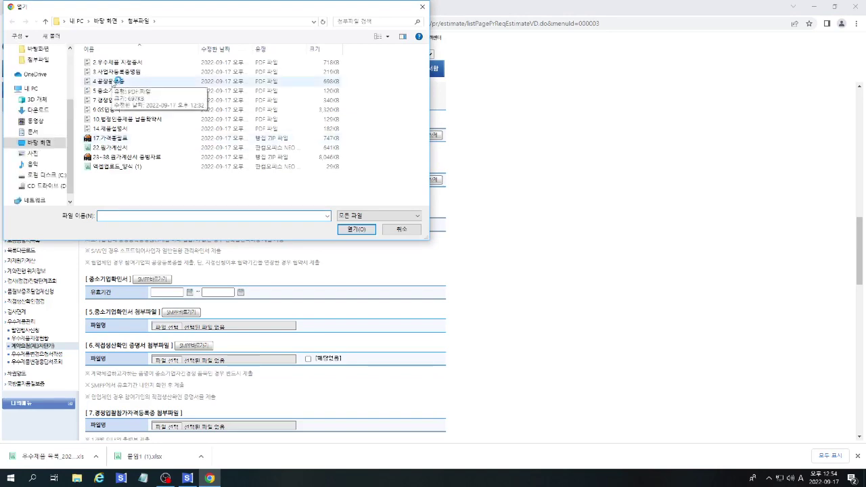
pyautogui.doubleClick(117, 81)
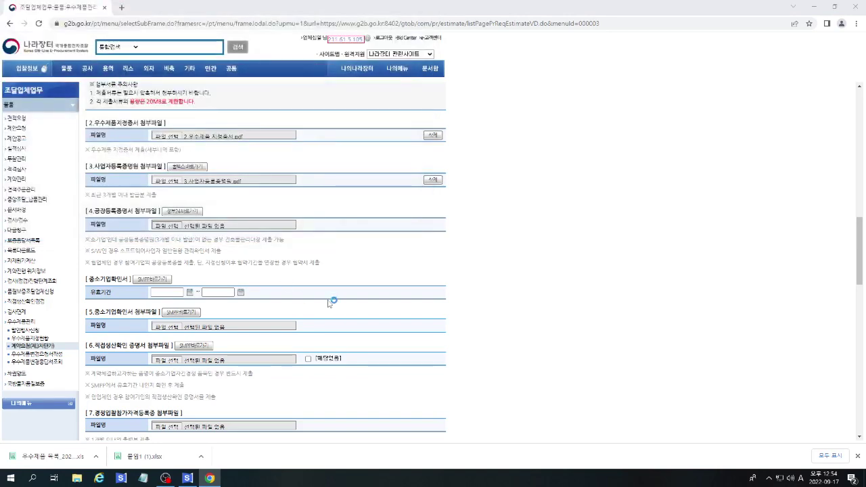
# Step: View the SMPP site linked for the 중소기업확인서, and set its 유효기간 start date to 2022/04/01
pyautogui.click(155, 280)
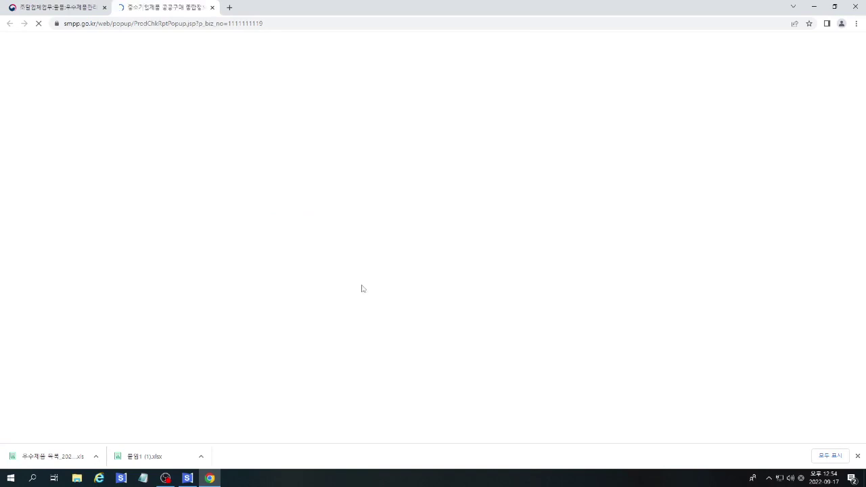
pyautogui.click(212, 8)
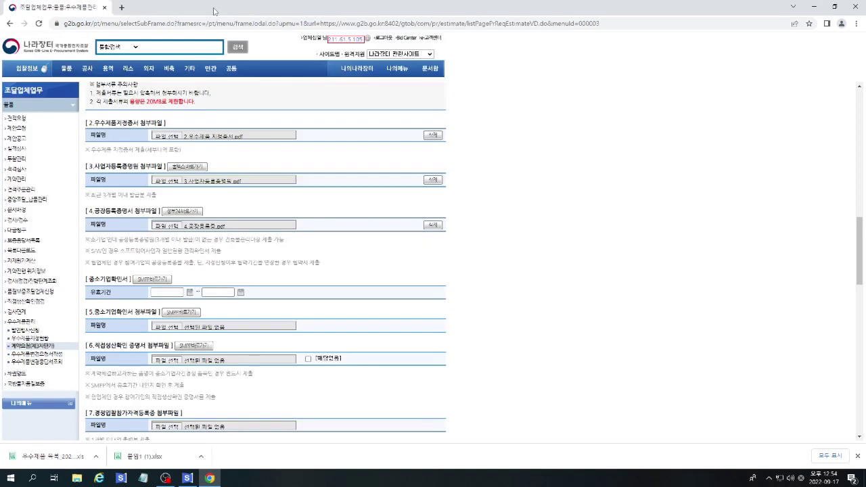
pyautogui.click(177, 293)
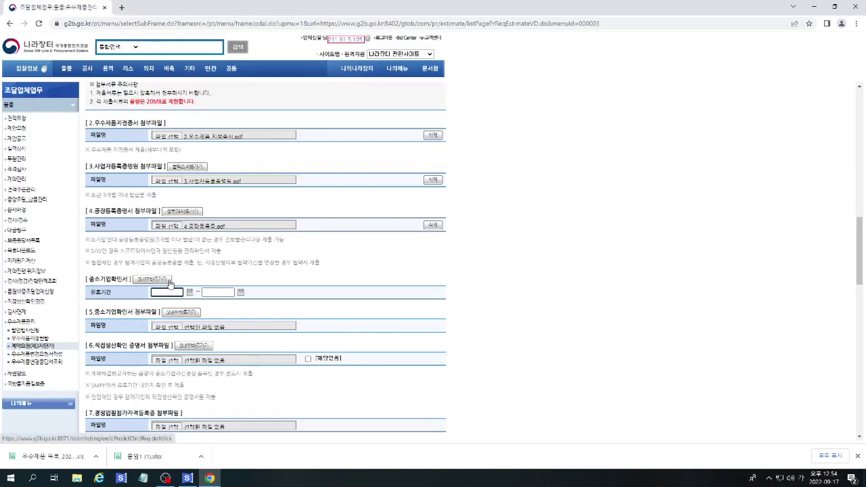
pyautogui.click(190, 292)
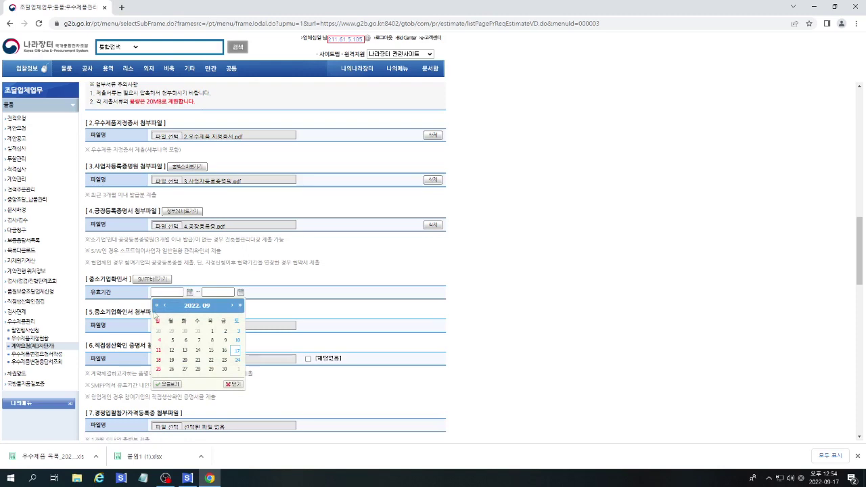
pyautogui.click(164, 306)
pyautogui.click(164, 306)
pyautogui.click(164, 306)
pyautogui.click(164, 306)
pyautogui.click(164, 306)
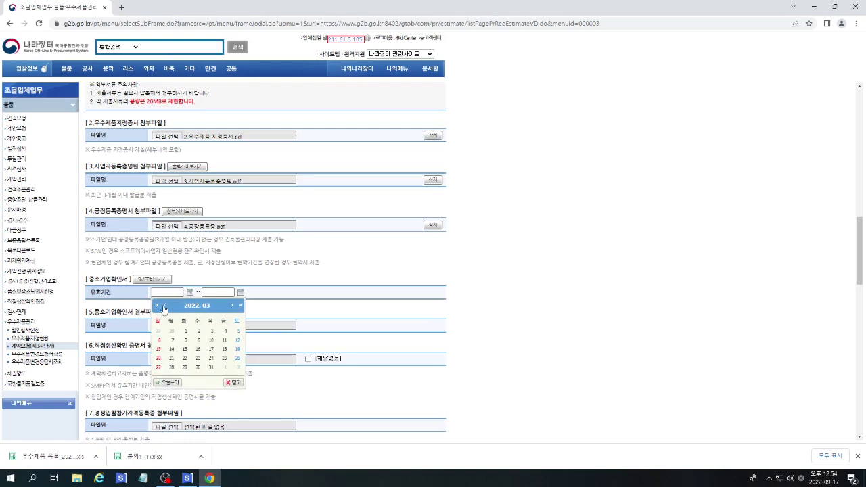
pyautogui.click(232, 306)
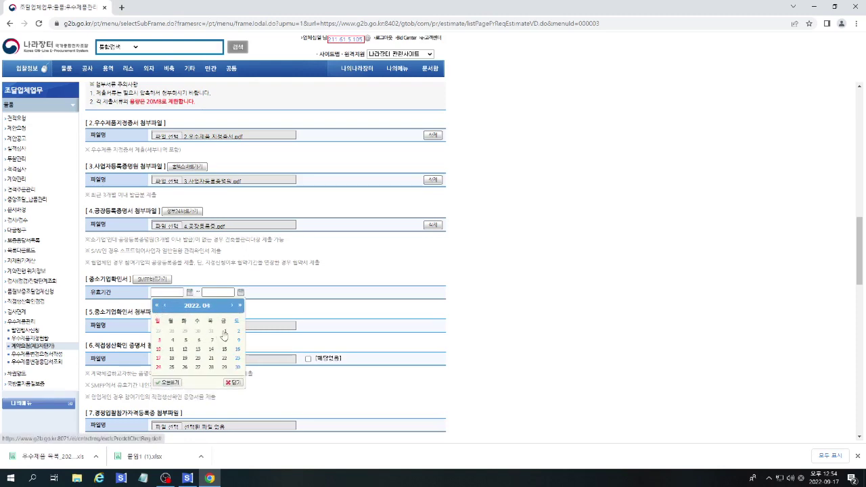
pyautogui.click(224, 332)
# Step: Set the end date of the 중소기업확인서 유효기간 to 2024/03/31
pyautogui.click(240, 293)
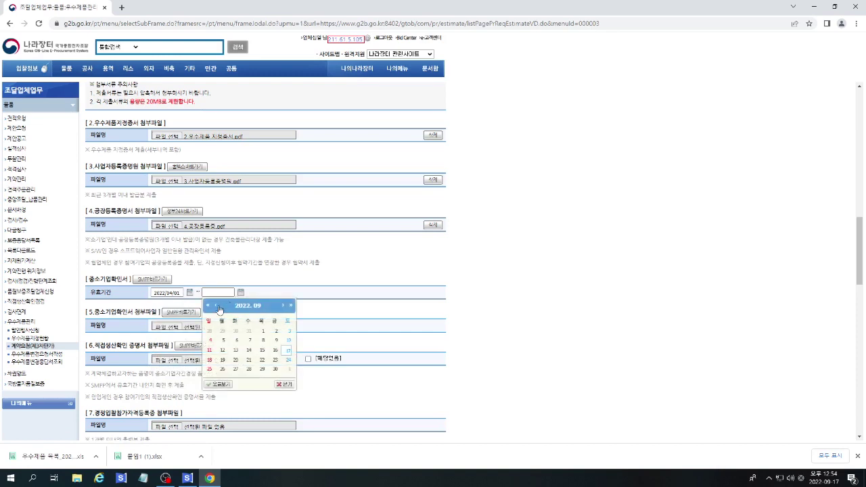
pyautogui.click(291, 306)
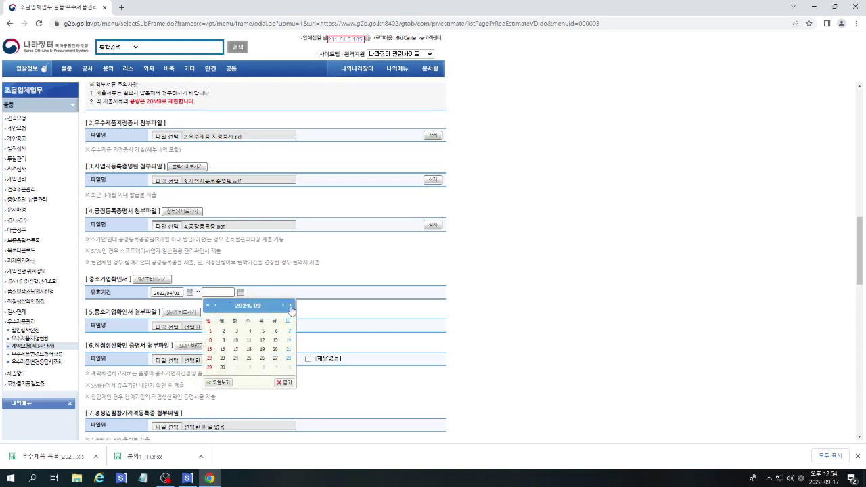
pyautogui.click(216, 306)
pyautogui.click(216, 307)
pyautogui.click(216, 306)
pyautogui.click(217, 306)
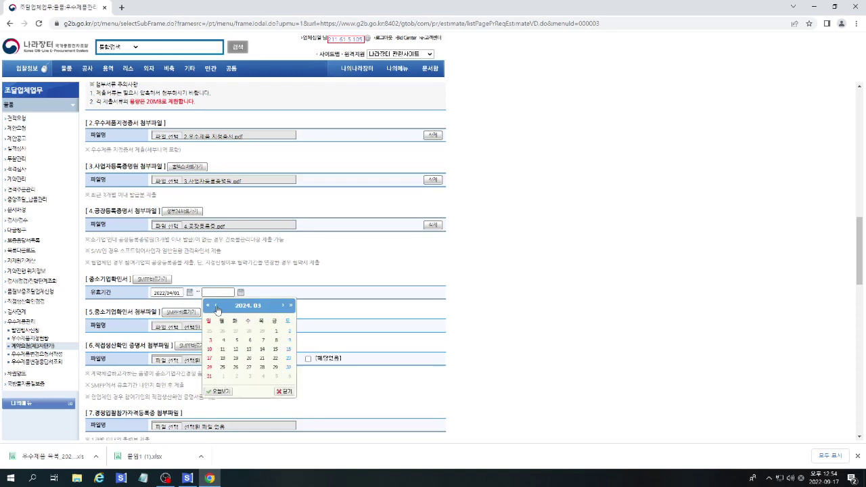
pyautogui.click(209, 377)
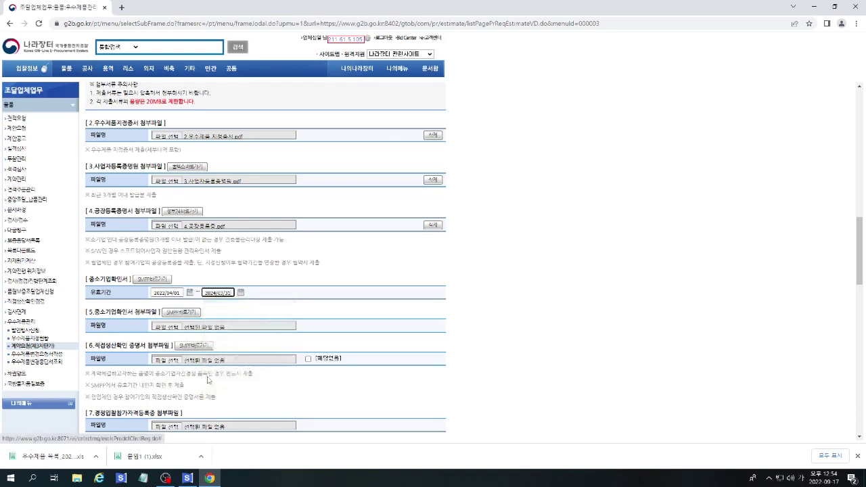
# Step: Attach 5.중소기업확인서(공공입찰용)_20230331.pdf in the 중소기업확인서 section, and mark the 직접생산확인 증명서 as 해당없음
pyautogui.scroll(-1, 264, 316)
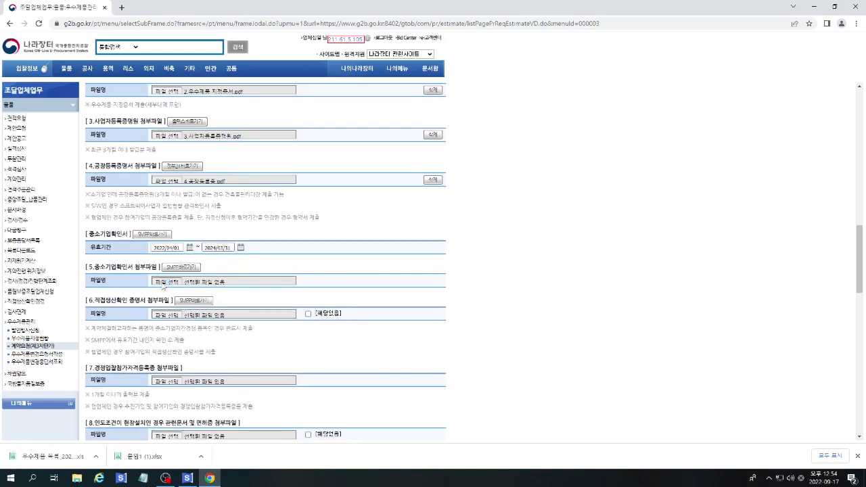
pyautogui.click(165, 283)
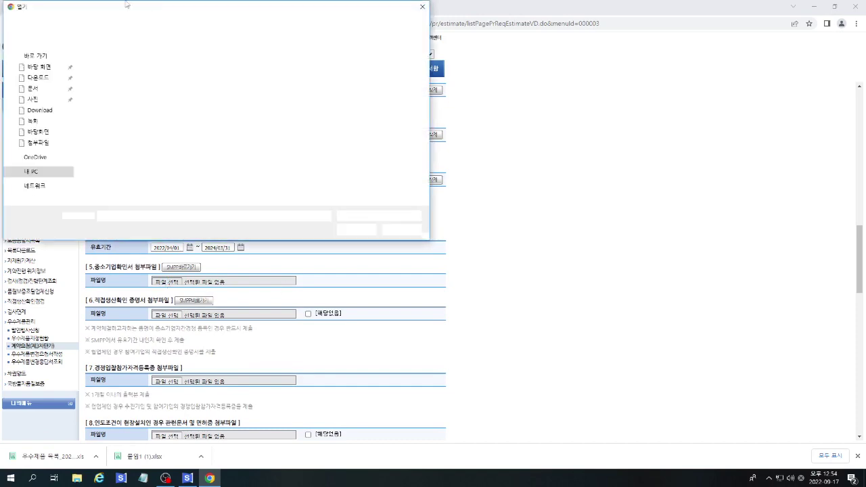
pyautogui.doubleClick(142, 90)
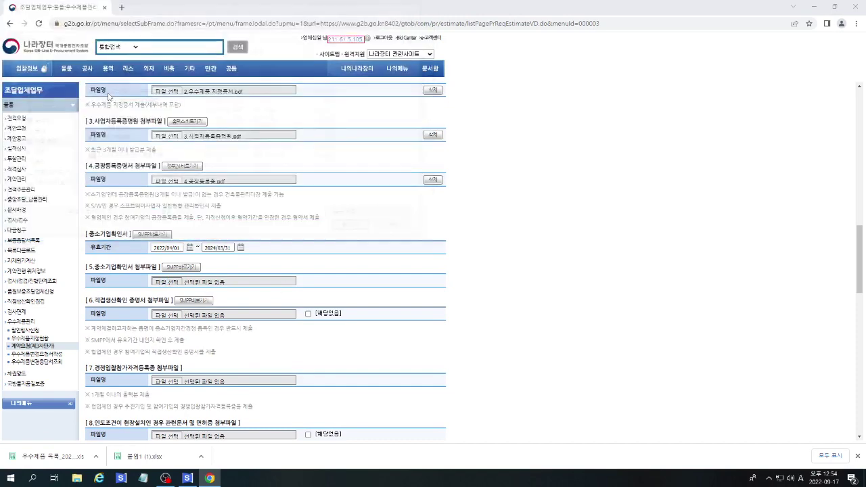
pyautogui.scroll(-1, 341, 289)
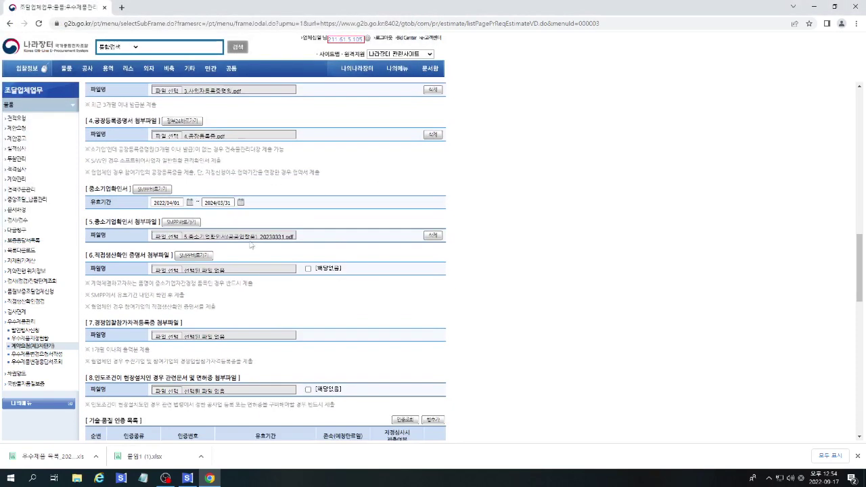
pyautogui.click(308, 269)
# Step: Attach 7.경쟁입찰참가자격등록증.pdf from the 첨부파일 folder in the 경쟁입찰참가자격등록증 section
pyautogui.scroll(-2, 304, 297)
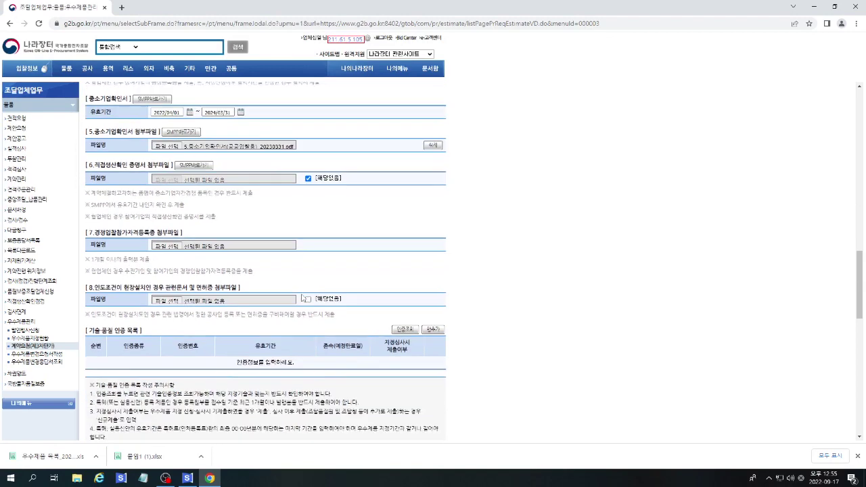
pyautogui.click(168, 250)
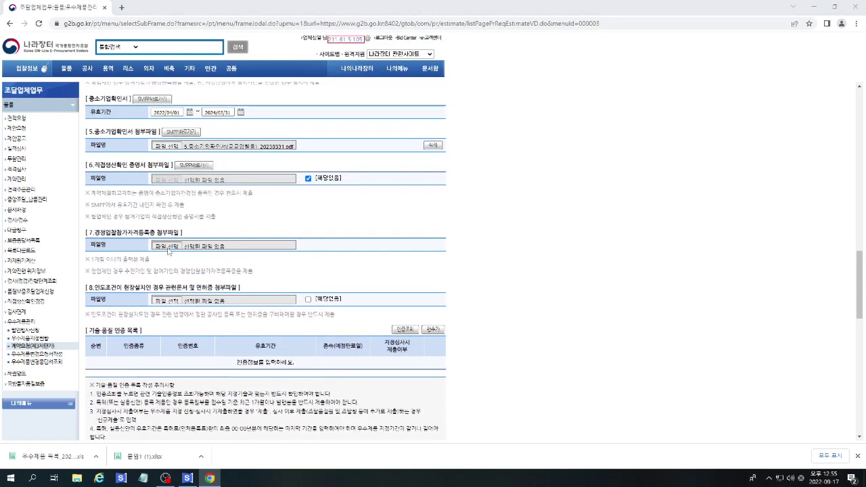
pyautogui.click(169, 246)
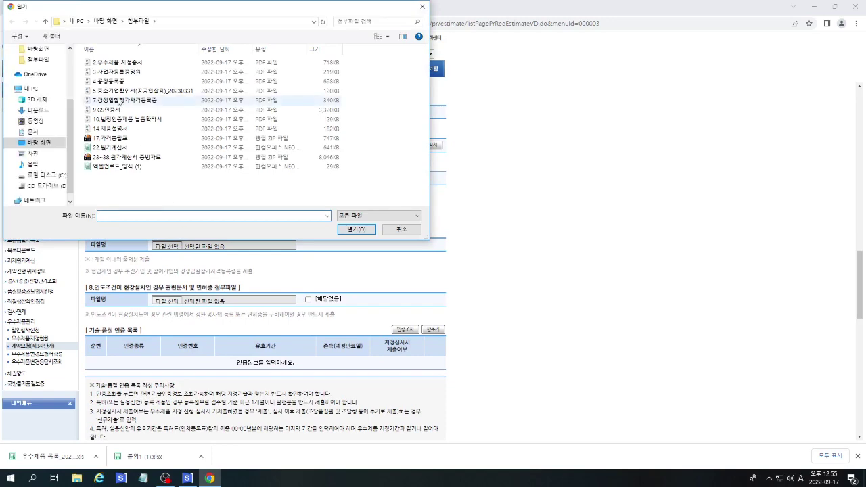
pyautogui.doubleClick(119, 100)
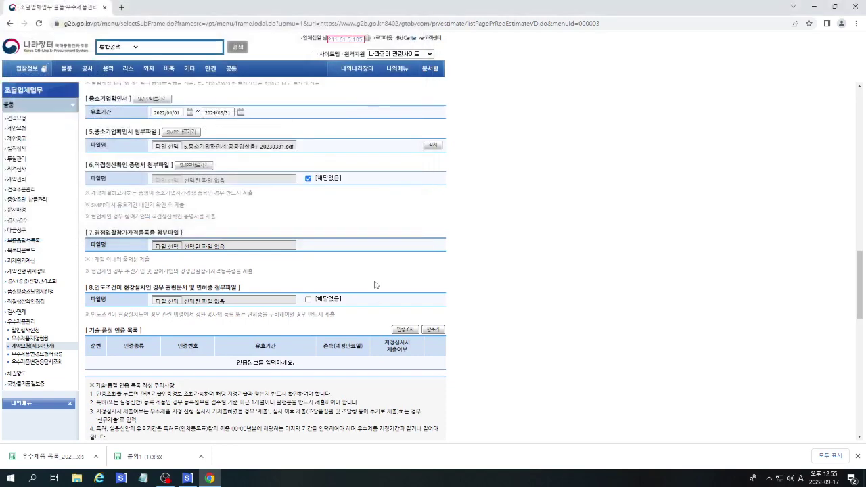
pyautogui.scroll(-1, 376, 285)
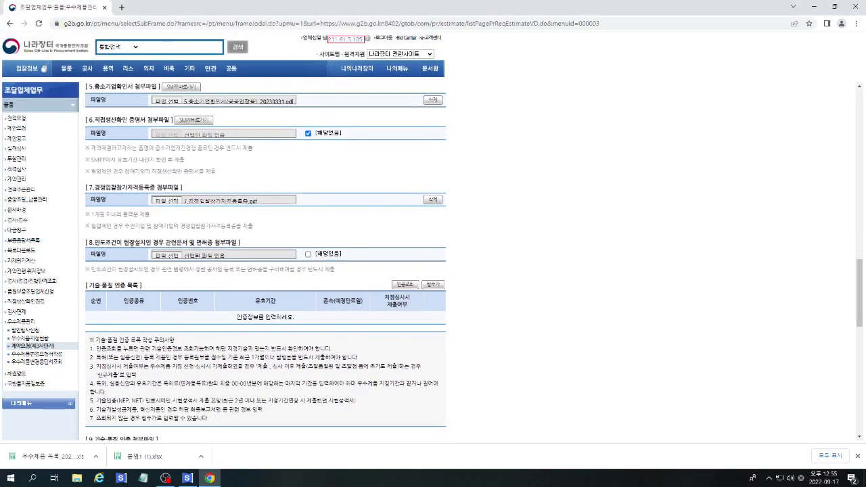
# Step: Mark the section 8 documents and licences for on-site installation delivery terms as 해당없음
pyautogui.moveTo(128, 242); pyautogui.dragTo(207, 245)
pyautogui.click(262, 247)
pyautogui.click(308, 255)
# Step: Look up the technology certification information submitted at 우수제품 designation for the 기술·품질 인증 목록
pyautogui.scroll(-1, 288, 282)
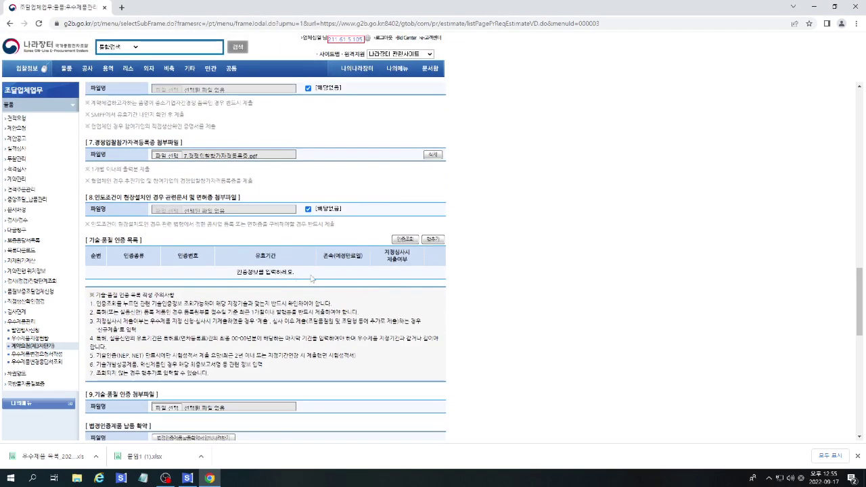
pyautogui.click(405, 240)
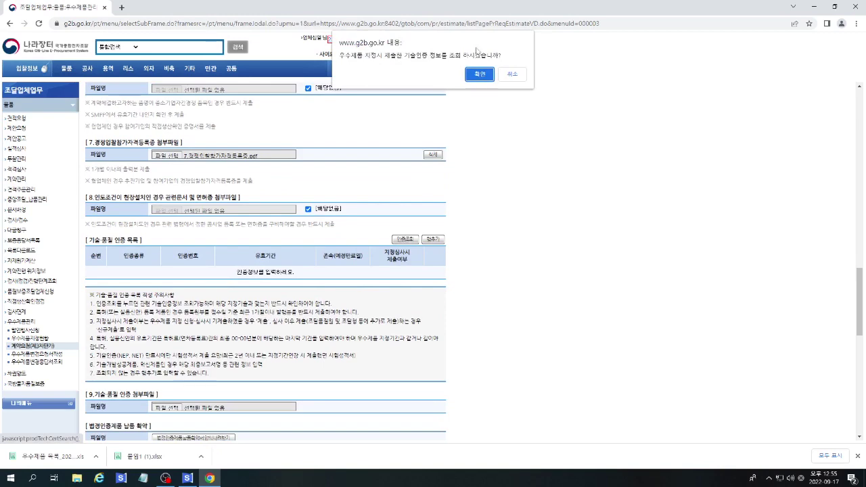
pyautogui.click(479, 73)
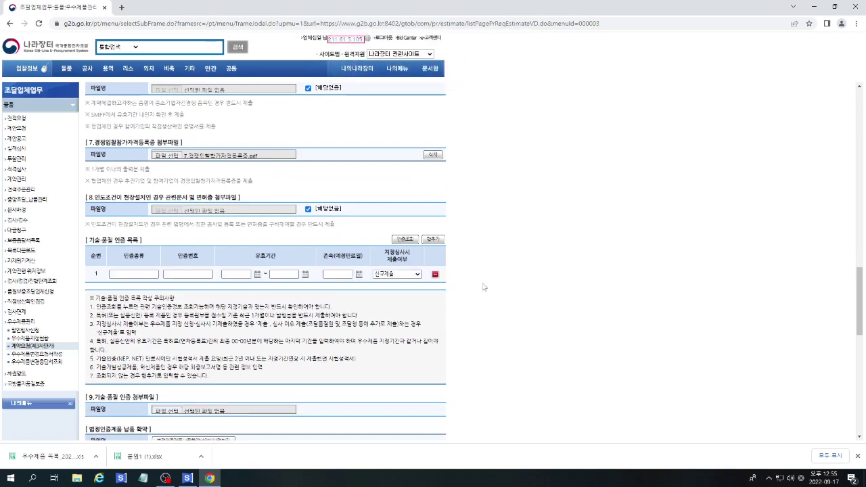
# Step: Enter GS인증 as the 인증종류 and 2021-059 as the 인증번호 in the first certification row
pyautogui.scroll(-1, 478, 302)
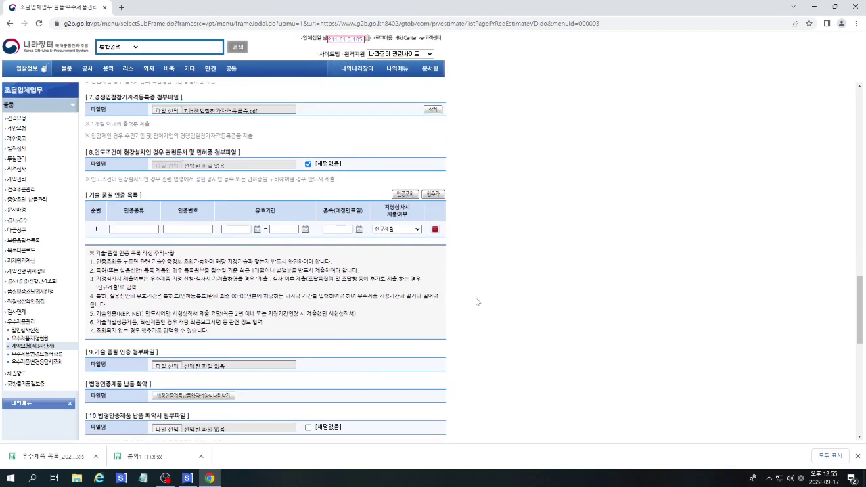
pyautogui.click(147, 230)
pyautogui.write('트ㄱ')
pyautogui.write('GS인증')
pyautogui.press('Tab')
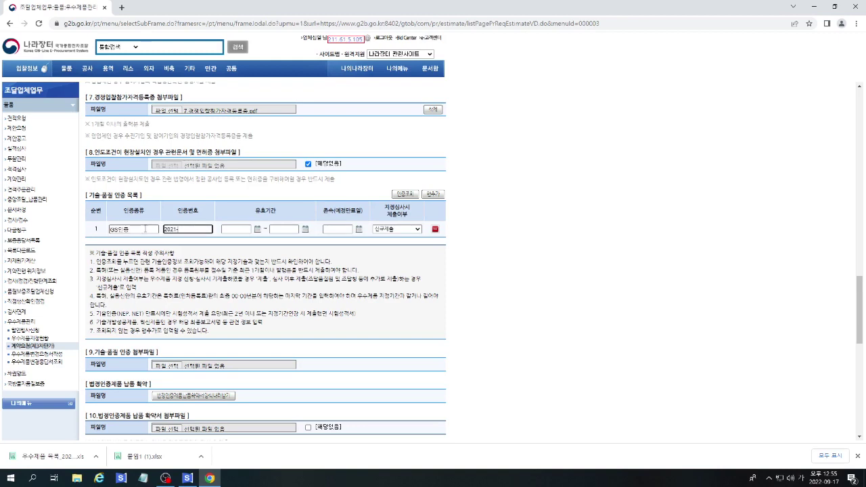
pyautogui.write('2021-059')
pyautogui.press('Tab')
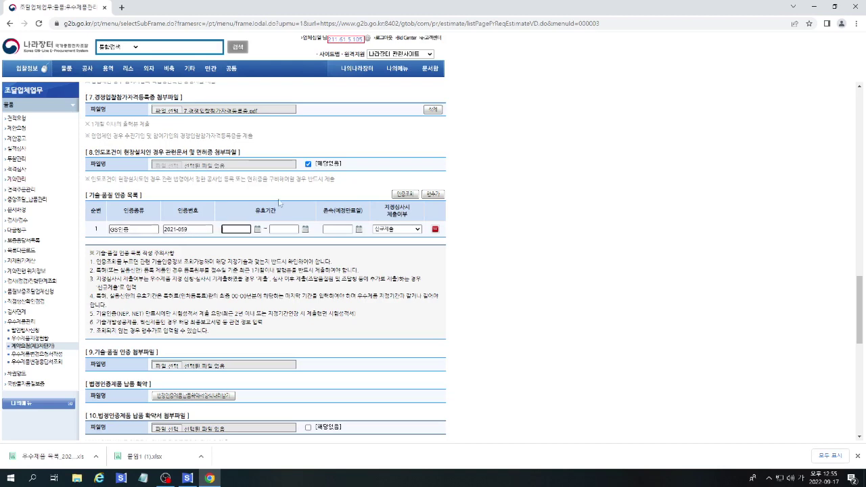
# Step: Set the 유효기간 of the GS인증 row from 2020/09/01 to 2024/08/31
pyautogui.click(258, 231)
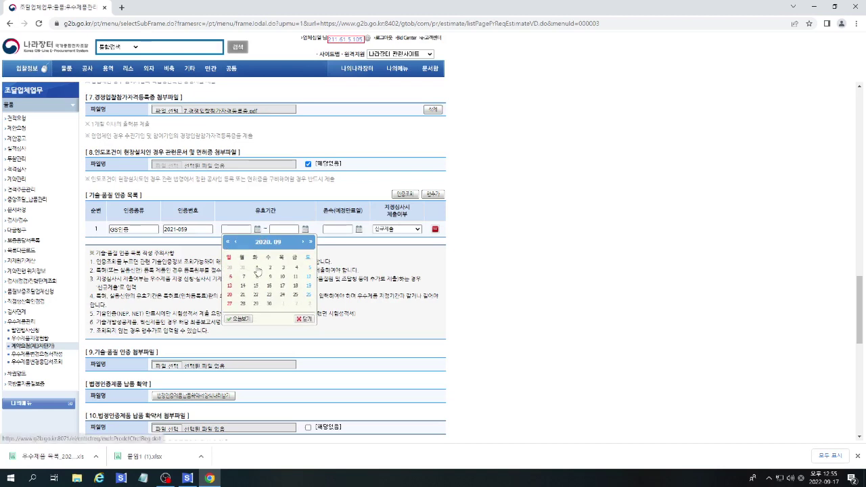
pyautogui.click(257, 267)
pyautogui.click(304, 230)
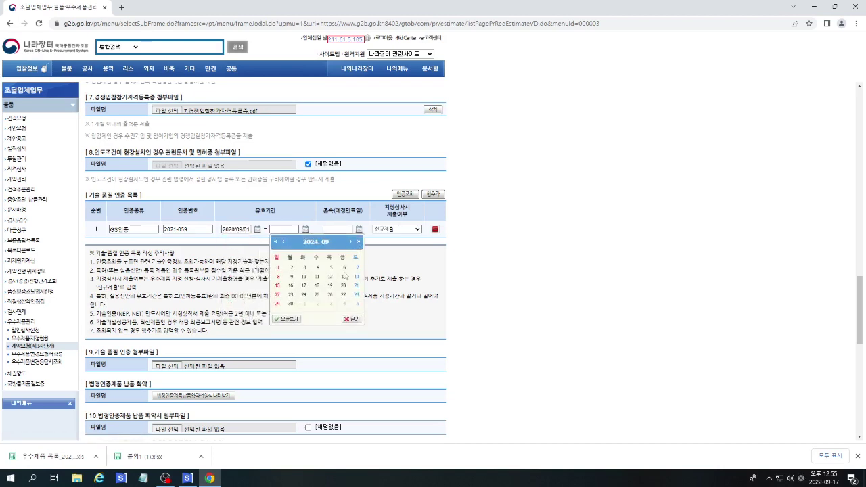
pyautogui.click(283, 241)
pyautogui.click(356, 304)
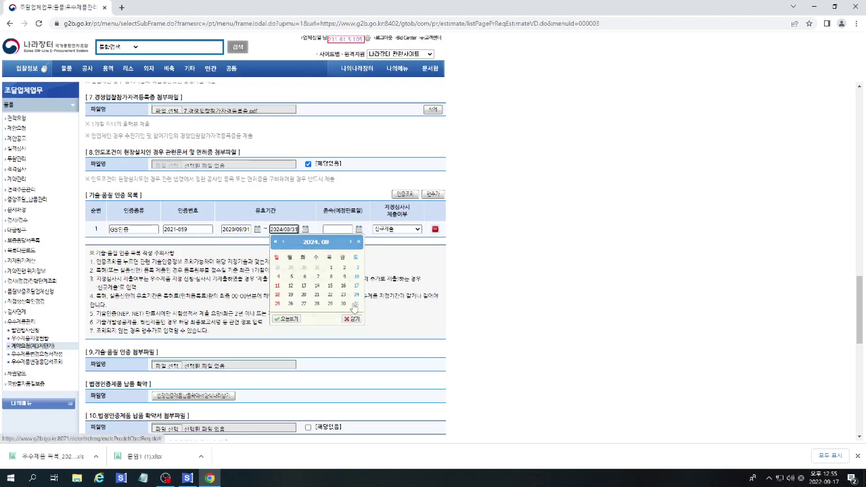
# Step: Set the 존속(예정만료일) of the GS인증 row to 2024/08/31
pyautogui.click(359, 230)
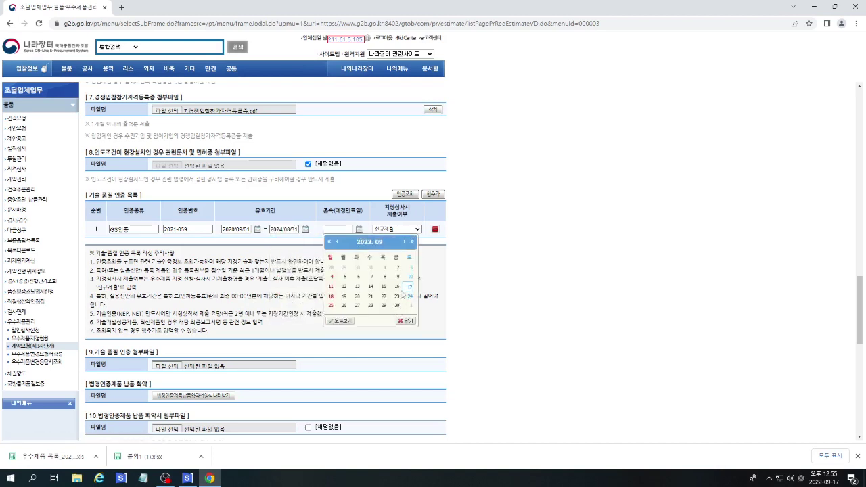
pyautogui.click(412, 242)
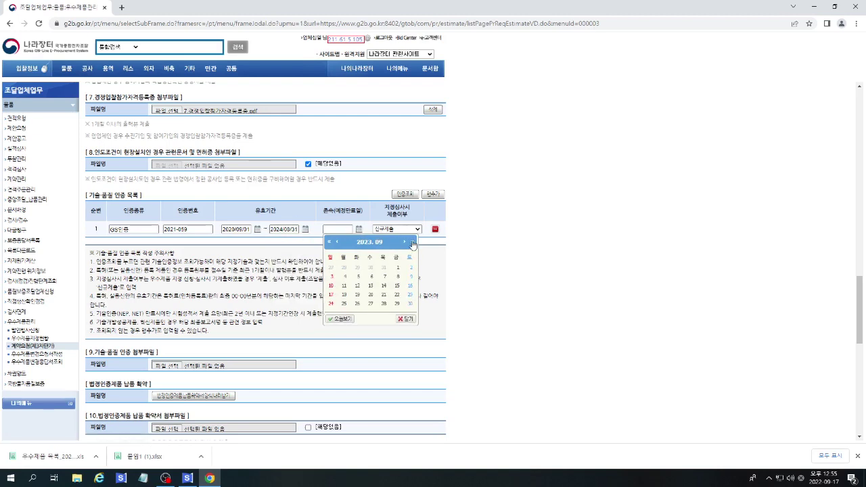
pyautogui.click(337, 241)
pyautogui.click(409, 304)
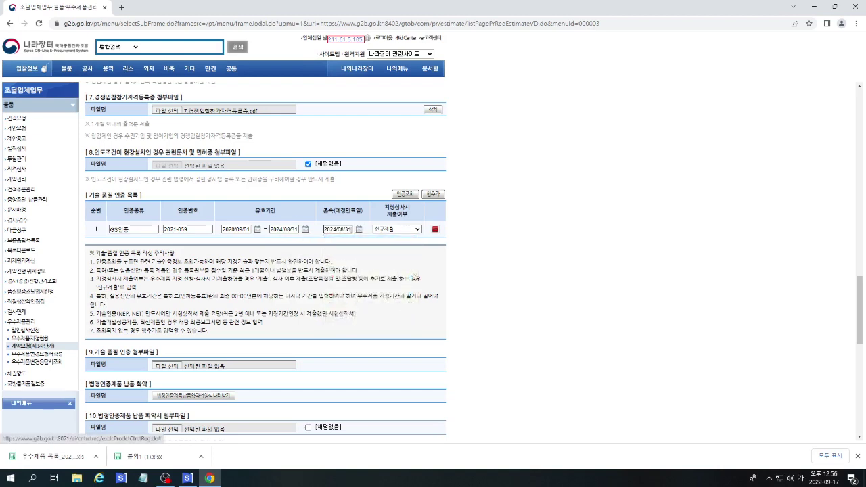
# Step: Attach 9.GS인증서.pdf from the 첨부파일 folder in the 기술·품질 인증 section
pyautogui.scroll(-1, 494, 252)
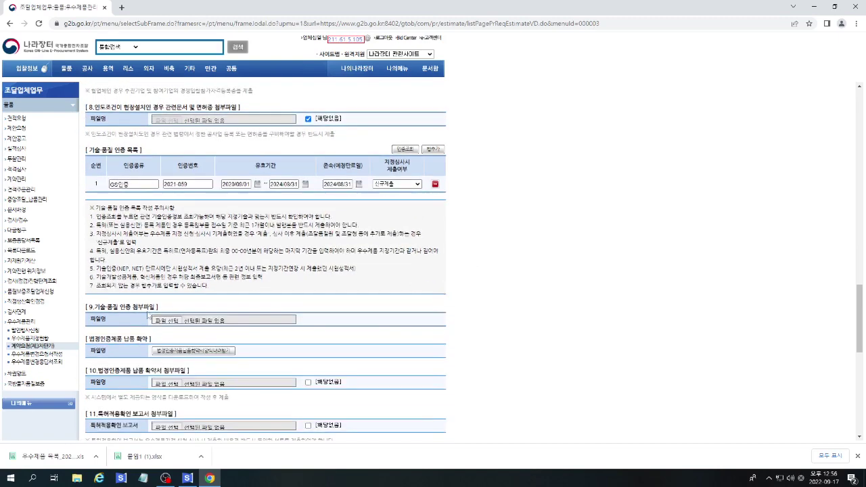
pyautogui.scroll(-1, 239, 321)
pyautogui.click(169, 276)
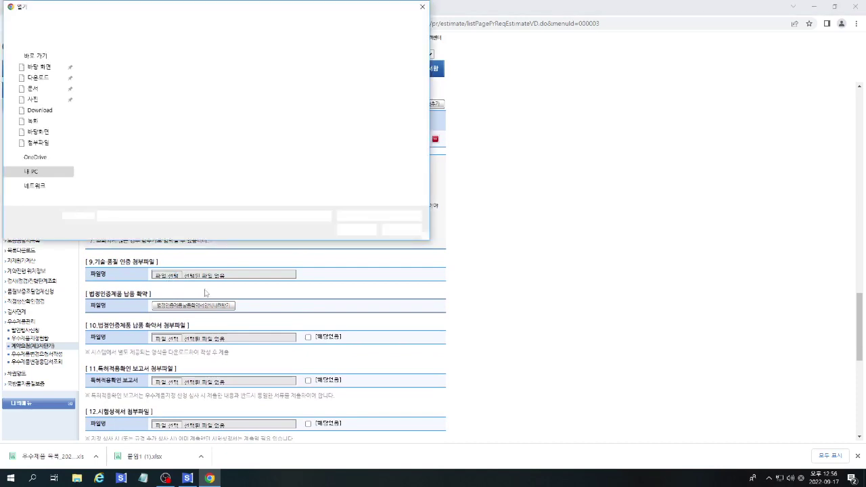
pyautogui.doubleClick(110, 109)
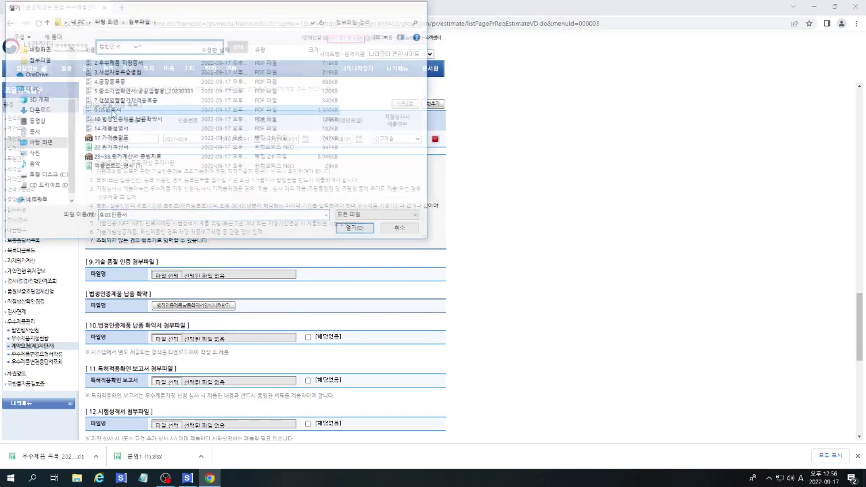
# Step: Download the 법정인증제품 납품 확약서 form and open it in the 한글 viewer
pyautogui.scroll(-1, 371, 287)
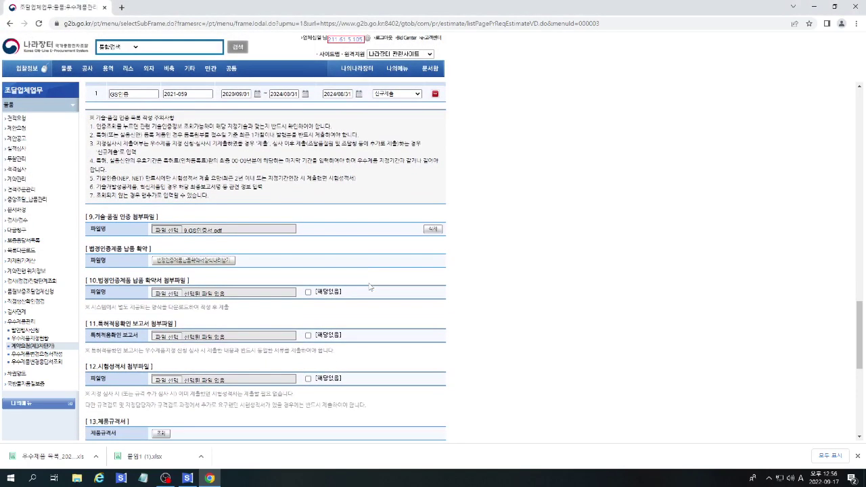
pyautogui.click(182, 261)
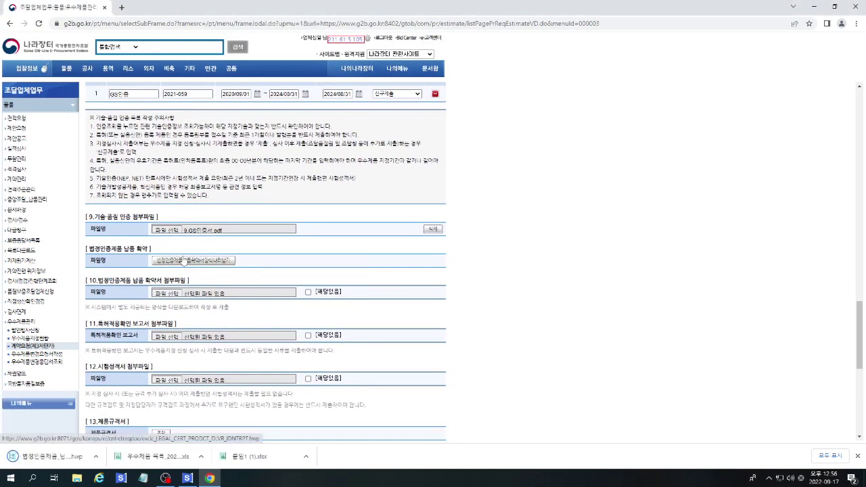
pyautogui.click(96, 456)
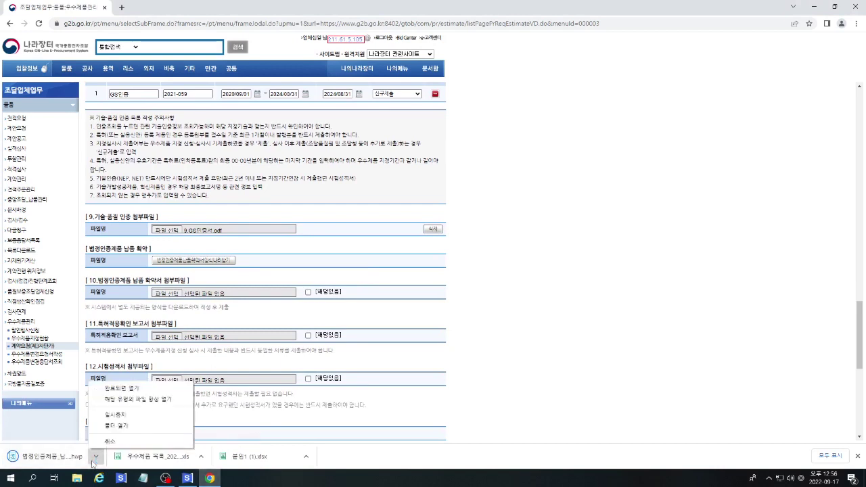
pyautogui.click(129, 393)
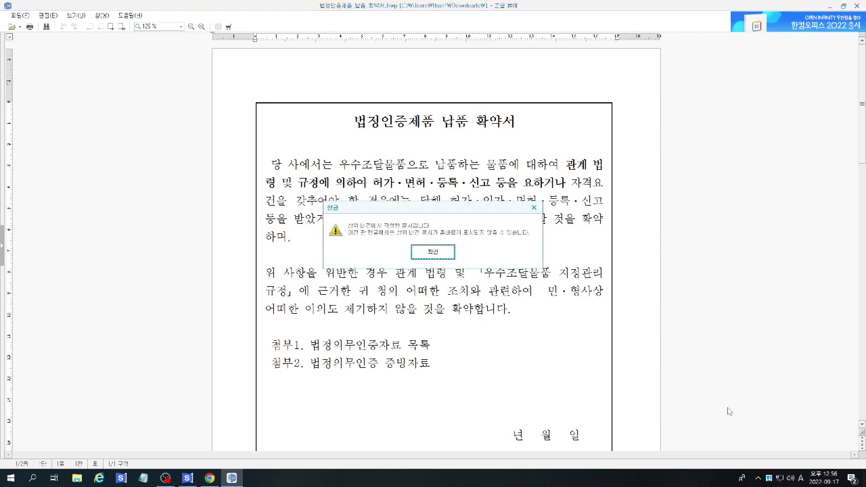
pyautogui.click(439, 252)
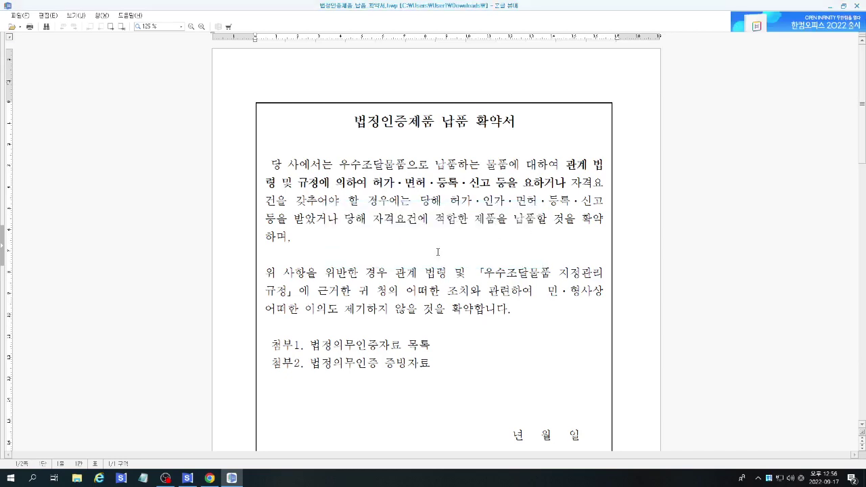
# Step: Review the pledge text and the date, company and representative fields of the 확약서 form, and close the document
pyautogui.scroll(-2, 439, 252)
pyautogui.scroll(-1, 439, 252)
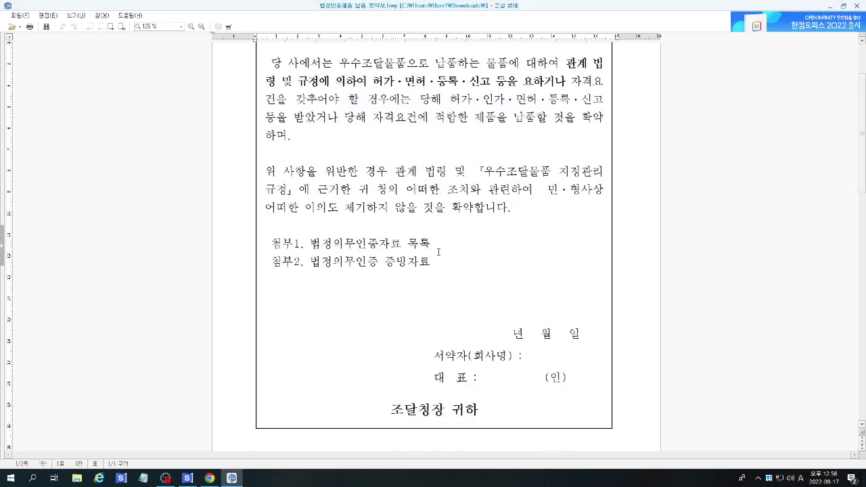
pyautogui.moveTo(492, 326); pyautogui.dragTo(477, 414)
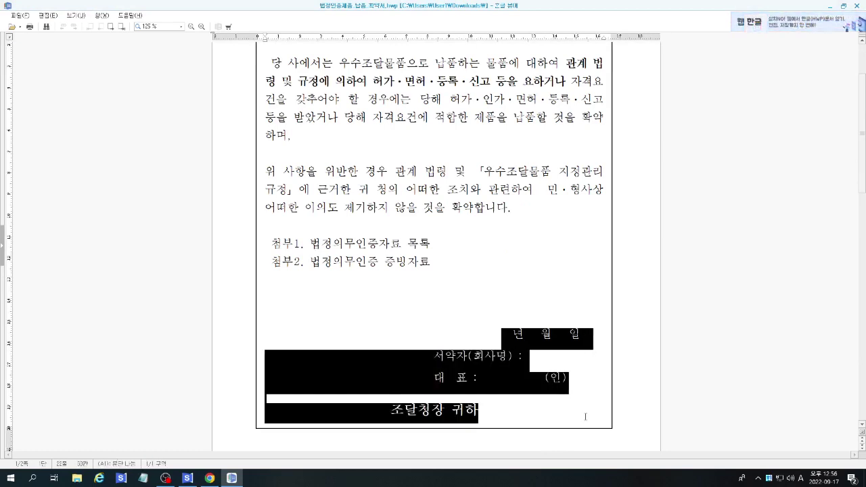
pyautogui.click(583, 384)
pyautogui.scroll(1, 295, 112)
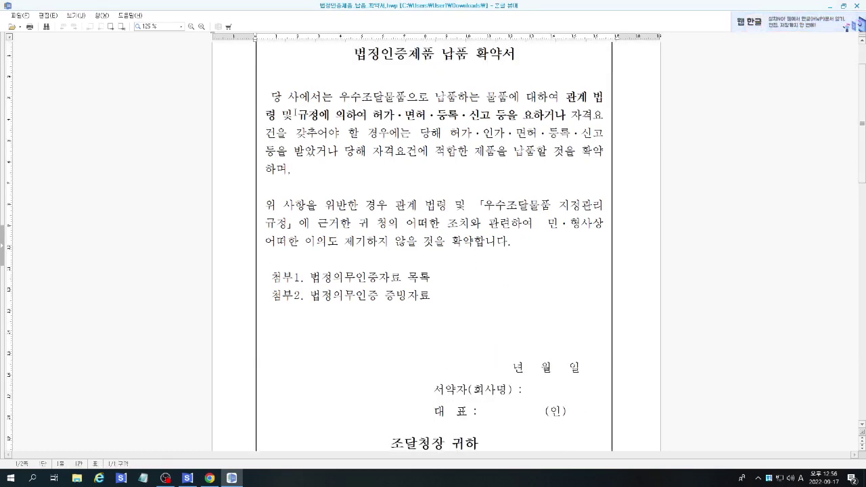
pyautogui.moveTo(274, 97); pyautogui.dragTo(292, 170)
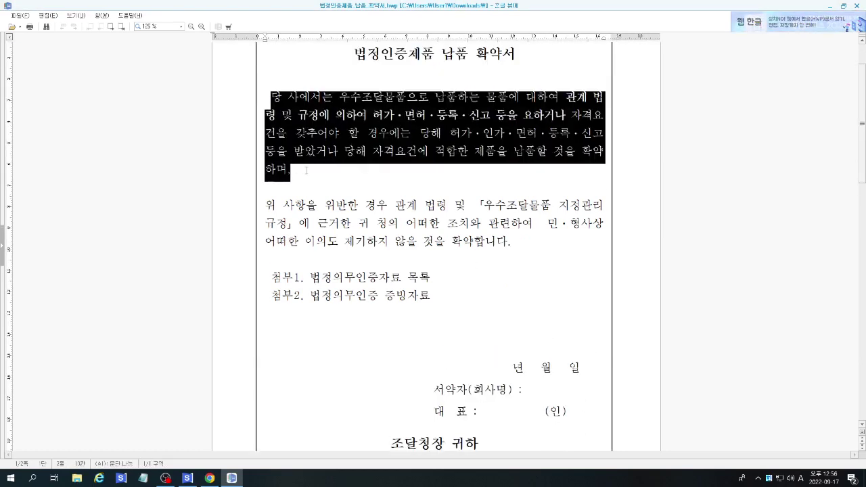
pyautogui.click(365, 173)
pyautogui.scroll(2, 521, 267)
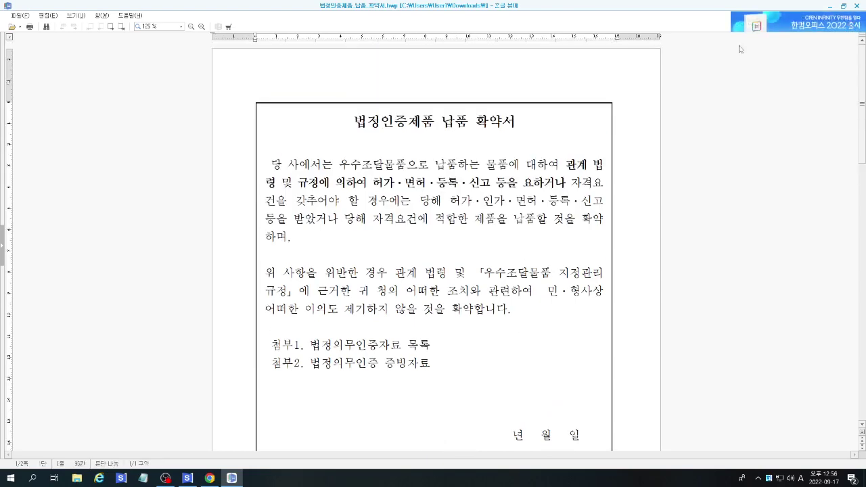
pyautogui.click(856, 6)
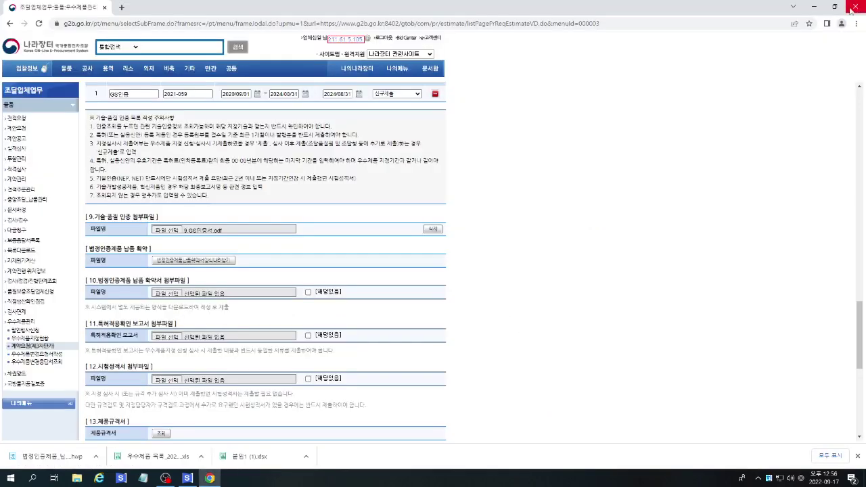
# Step: Attach 10.법정인증제품 납품확약서.pdf in the 법정인증제품 납품 확약서 section
pyautogui.scroll(-1, 333, 261)
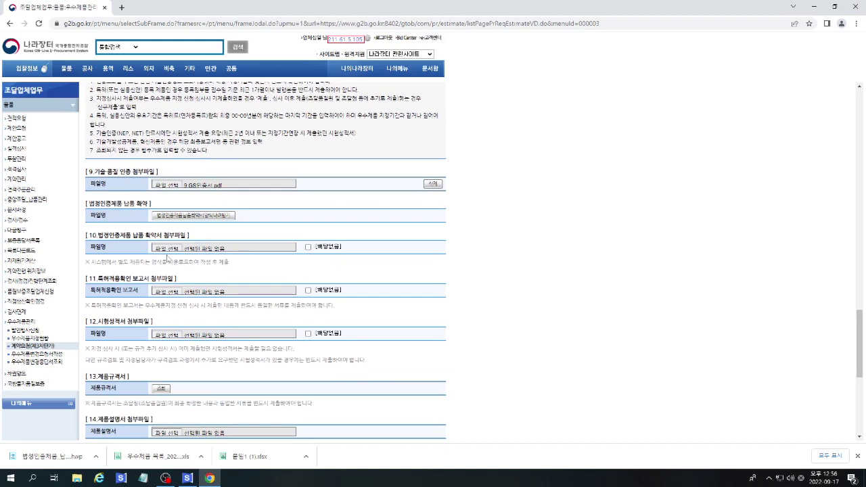
pyautogui.click(168, 250)
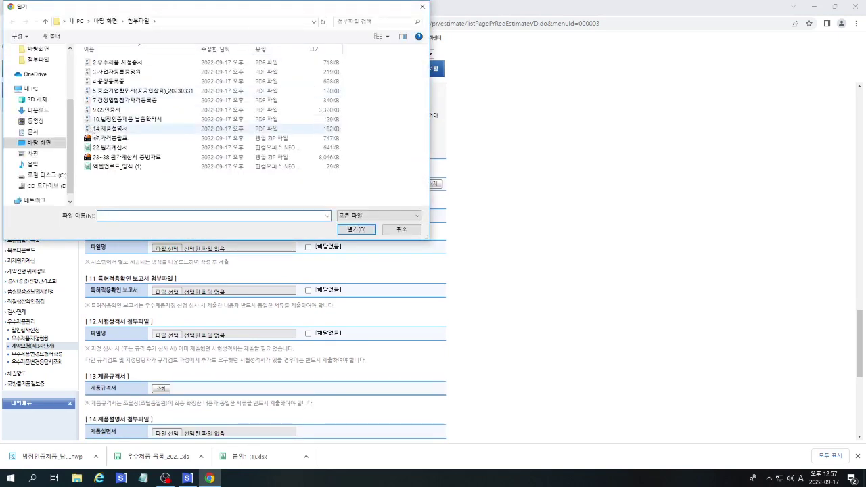
pyautogui.doubleClick(118, 119)
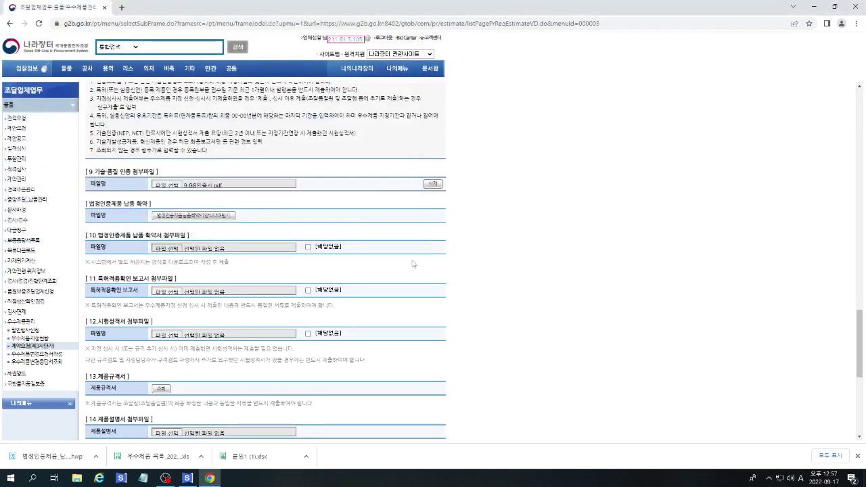
# Step: Delete the attached 법정인증제품 납품 확약서 file, and turn that section's 해당없음 option on and off again
pyautogui.scroll(-1, 389, 255)
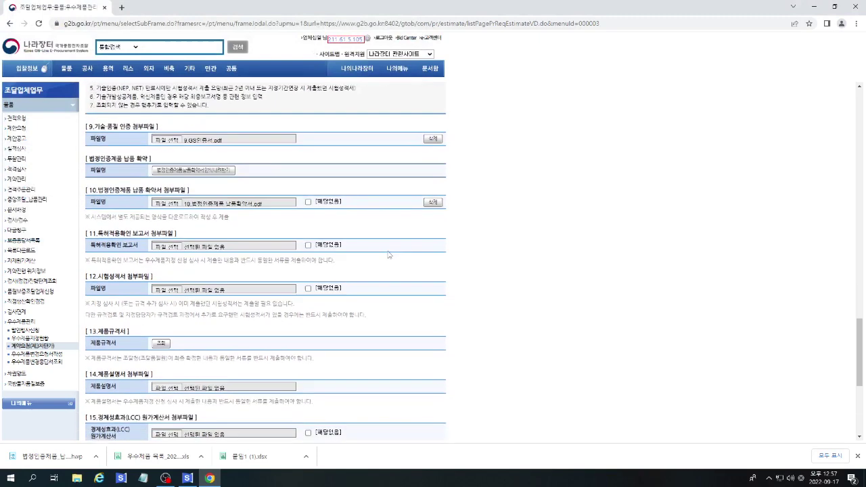
pyautogui.click(435, 203)
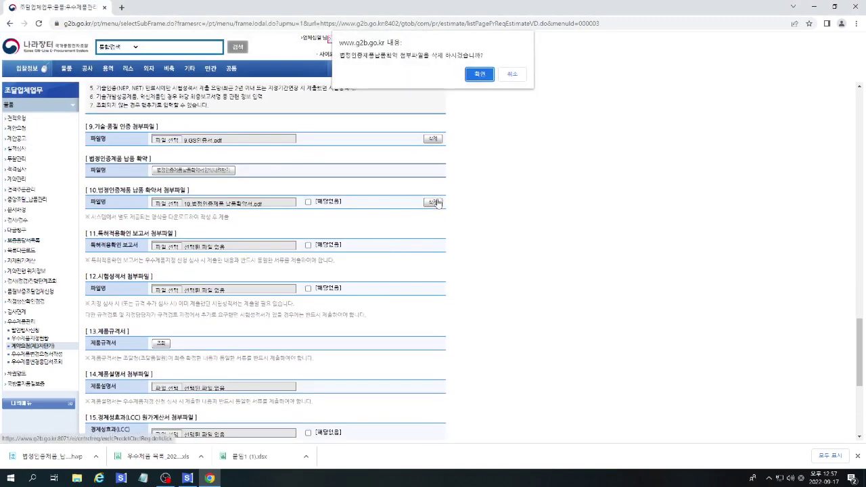
pyautogui.click(473, 75)
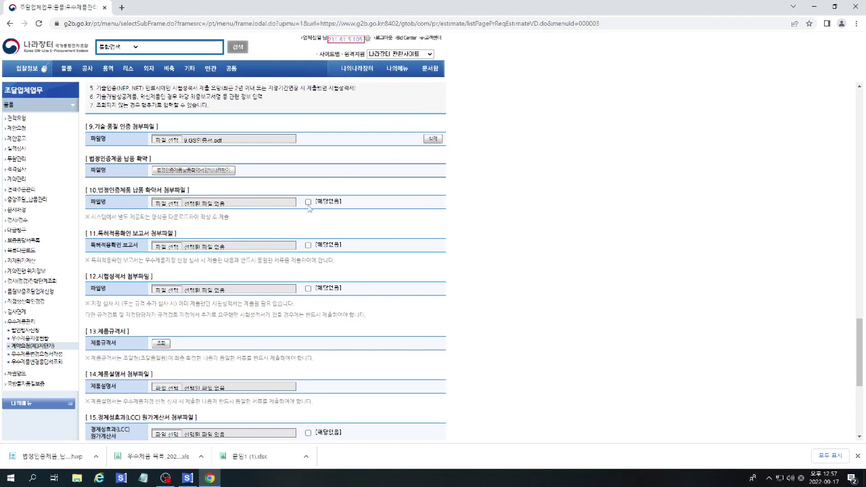
pyautogui.click(309, 202)
pyautogui.click(309, 202)
# Step: Attach 10.법정인증제품 납품확약서.pdf from the 첨부파일 folder again in section 10
pyautogui.click(170, 201)
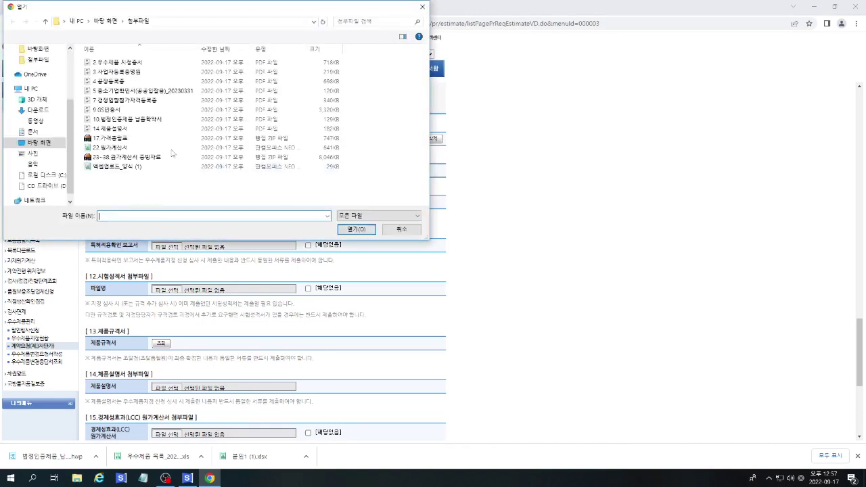
pyautogui.doubleClick(114, 119)
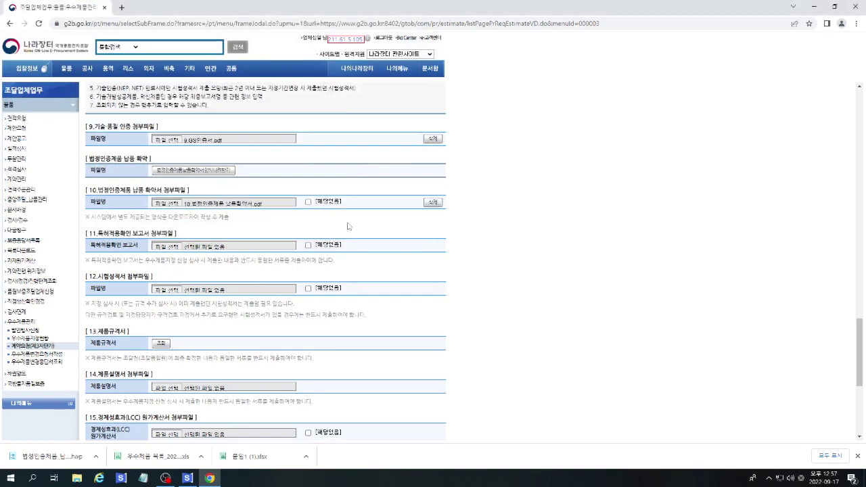
pyautogui.scroll(-1, 346, 225)
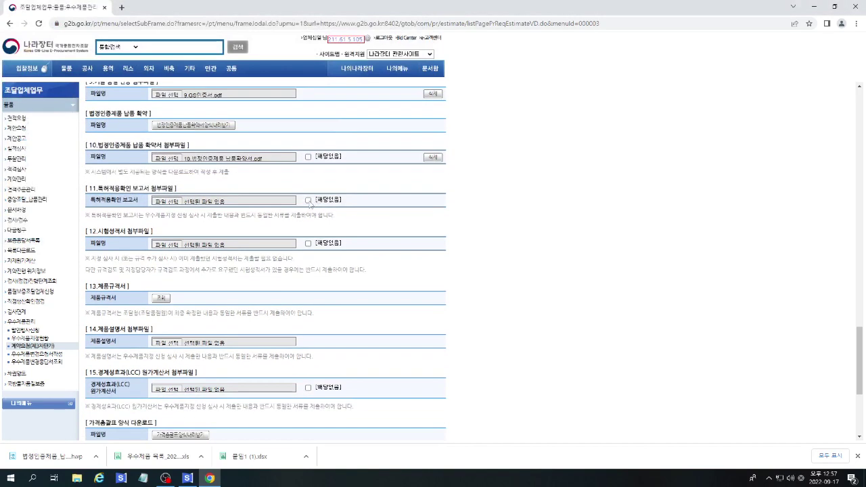
# Step: Mark section 11 특허적용확인 보고서 and section 12 시험성적서 as 해당없음
pyautogui.click(308, 200)
pyautogui.scroll(-1, 375, 215)
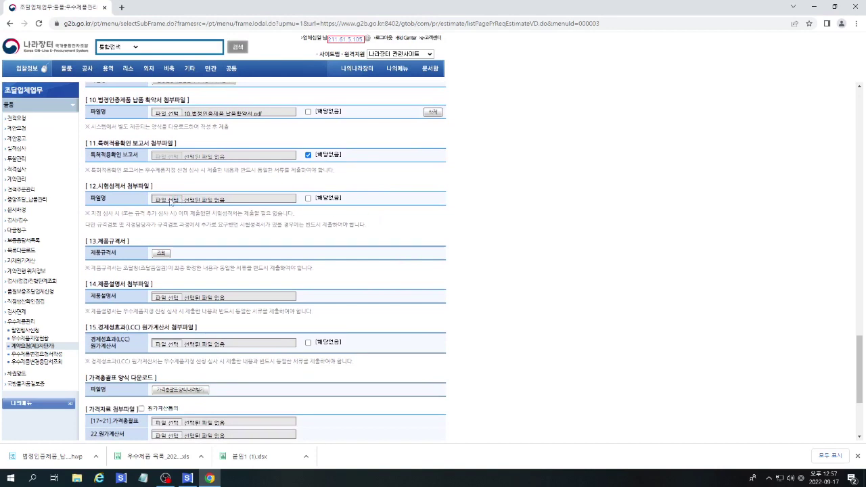
pyautogui.click(172, 200)
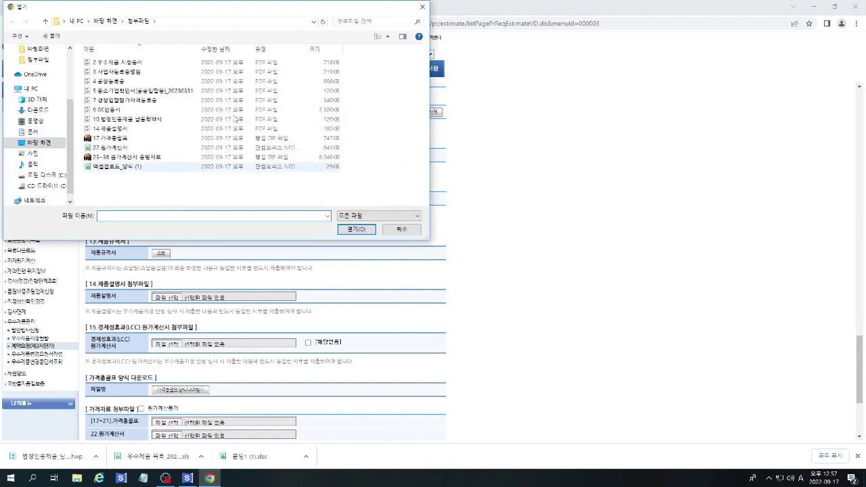
pyautogui.click(419, 11)
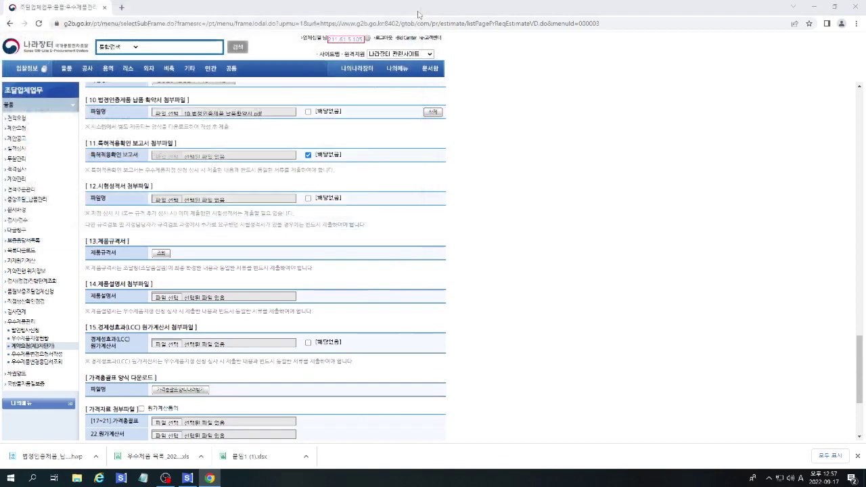
pyautogui.click(309, 198)
pyautogui.scroll(-1, 400, 207)
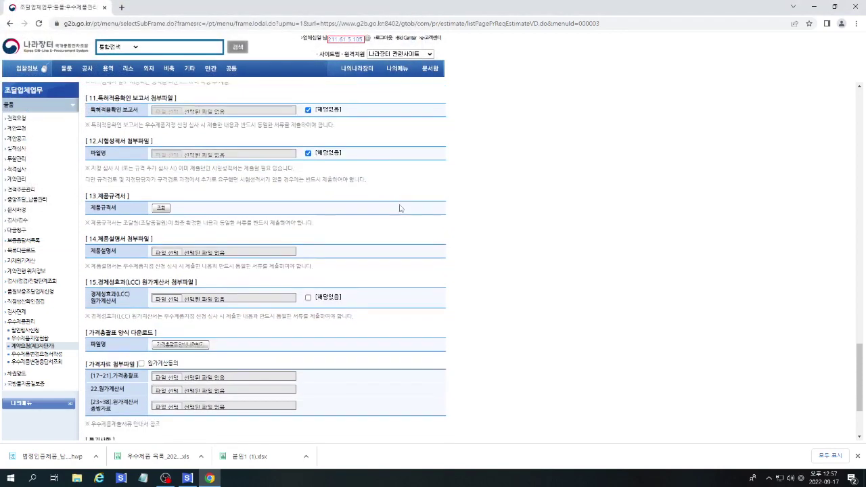
# Step: Retrieve the 제품규격서 on record for section 13 and attach 14.제품설명서.pdf in section 14
pyautogui.click(161, 209)
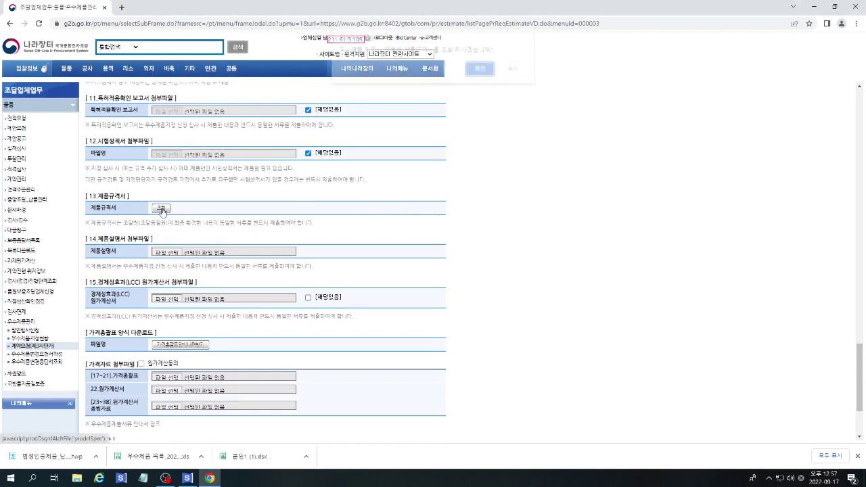
pyautogui.click(480, 75)
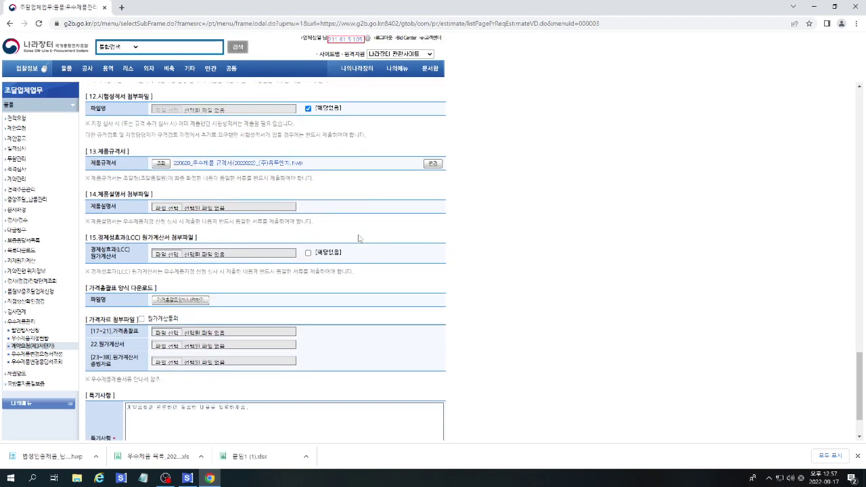
pyautogui.scroll(-1, 361, 238)
pyautogui.moveTo(102, 196); pyautogui.dragTo(189, 197)
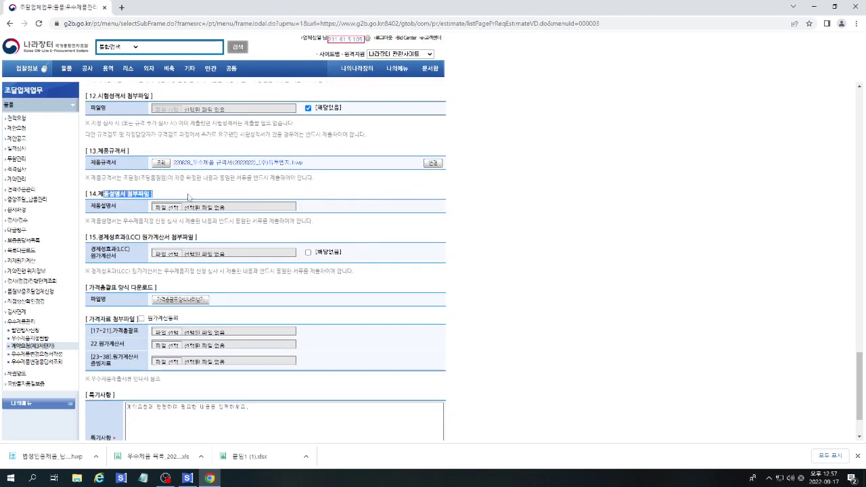
pyautogui.click(157, 208)
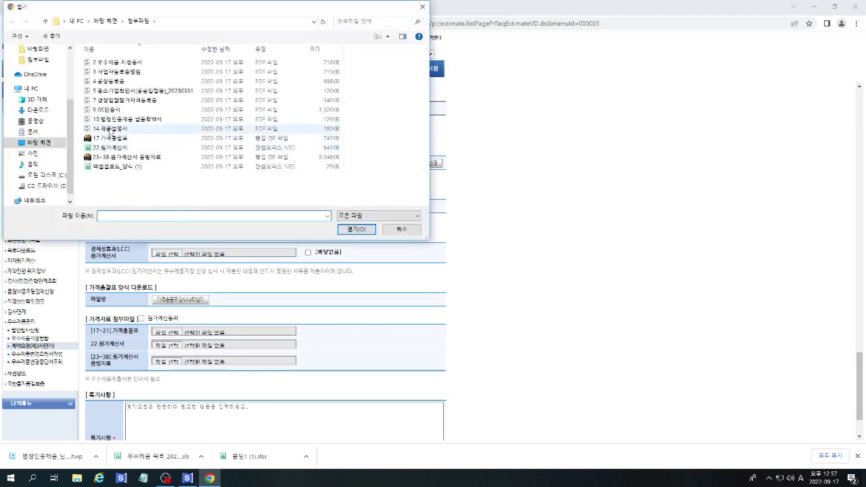
pyautogui.moveTo(164, 7); pyautogui.dragTo(450, 37)
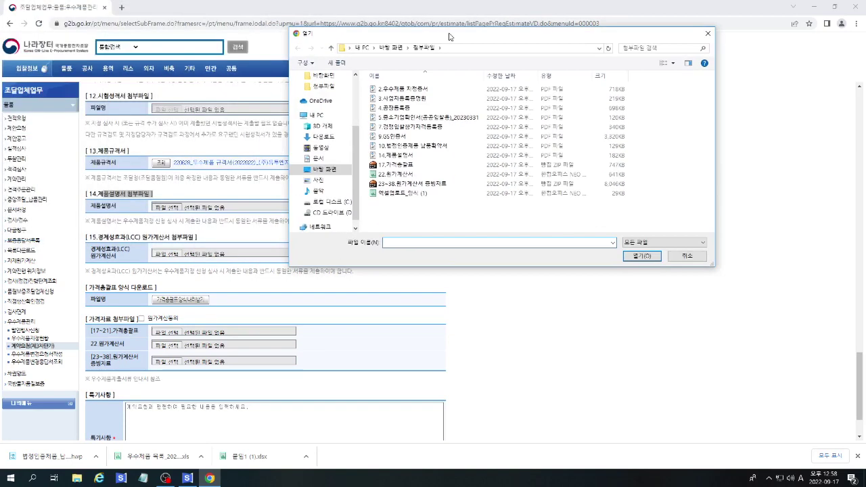
pyautogui.doubleClick(406, 156)
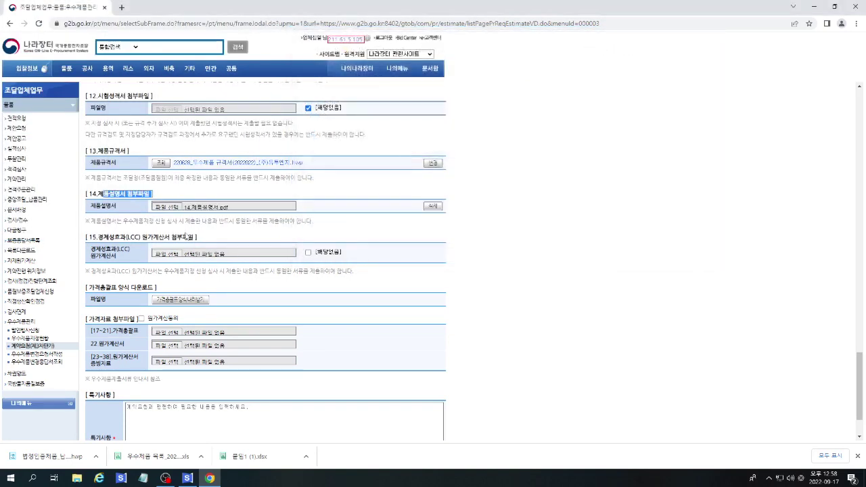
# Step: Mark section 15 경제성효과(LCC) 원가계산서 as 해당없음
pyautogui.moveTo(130, 237); pyautogui.dragTo(193, 235)
pyautogui.click(218, 237)
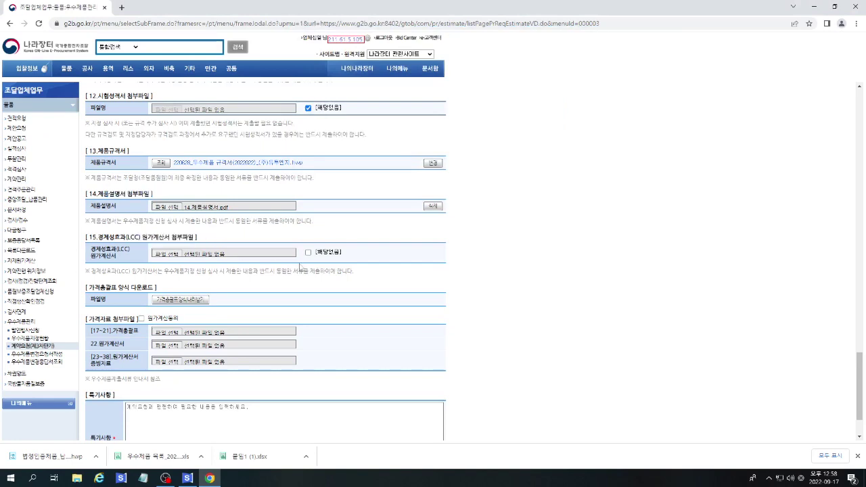
pyautogui.click(308, 253)
# Step: Download the price summary form 가격총괄표(양식).xls and open it
pyautogui.scroll(-1, 385, 267)
pyautogui.scroll(-2, 385, 268)
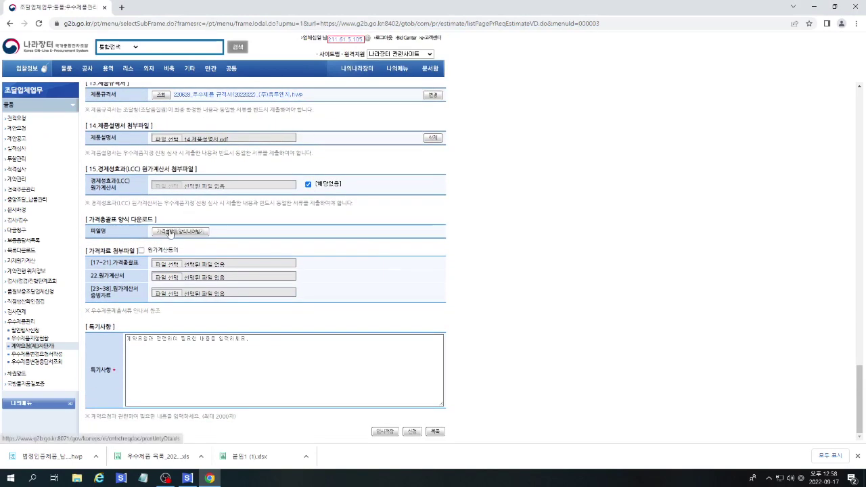
pyautogui.click(170, 232)
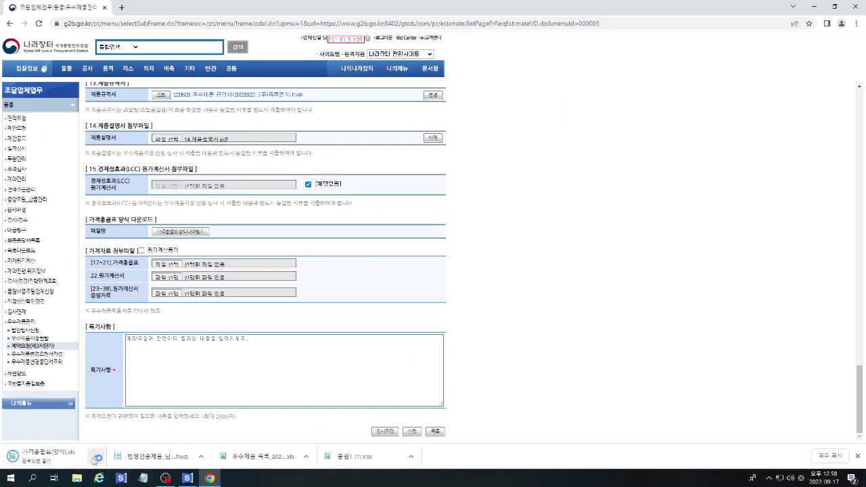
pyautogui.click(95, 456)
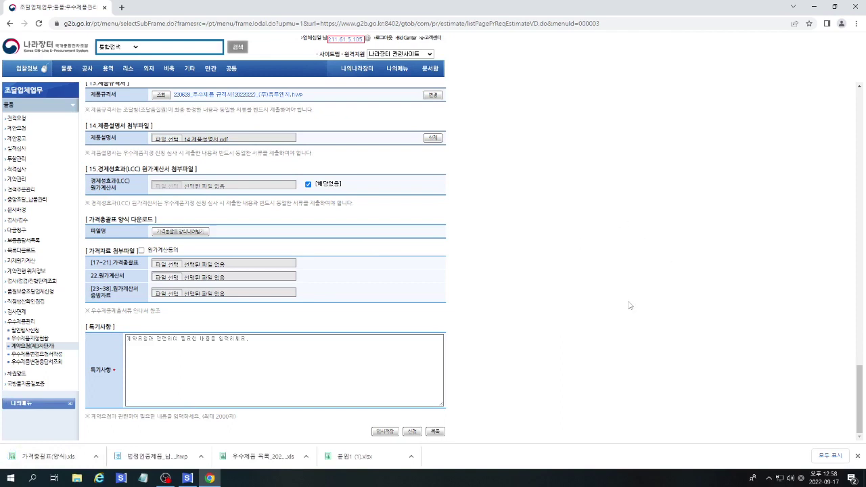
pyautogui.click(96, 456)
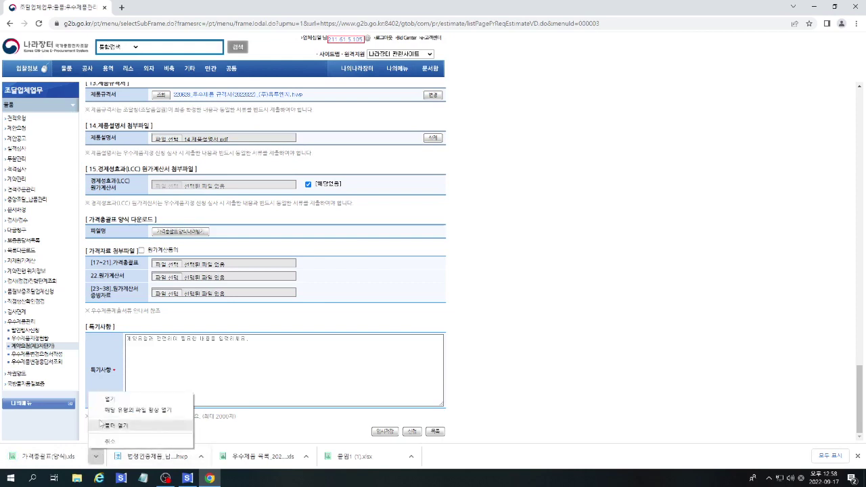
pyautogui.click(108, 400)
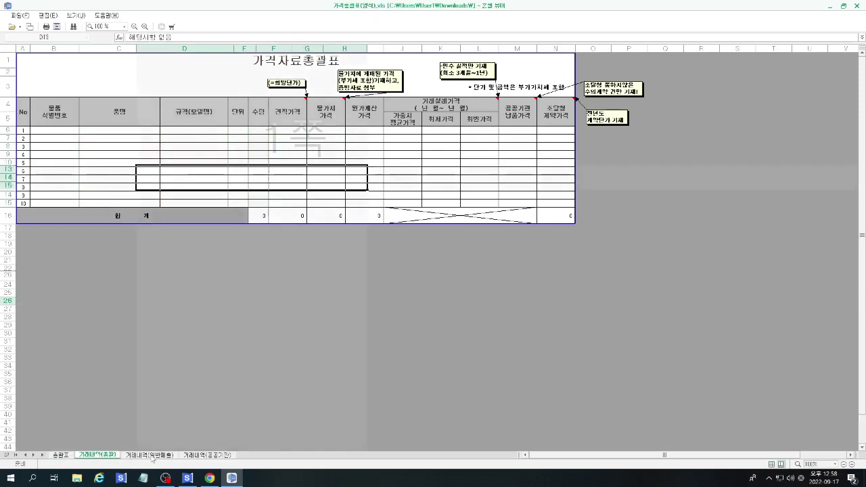
# Step: Review the 거래내역(일반매출) and 거래내역(공공기관) sheets of the price form, and close the file
pyautogui.click(150, 455)
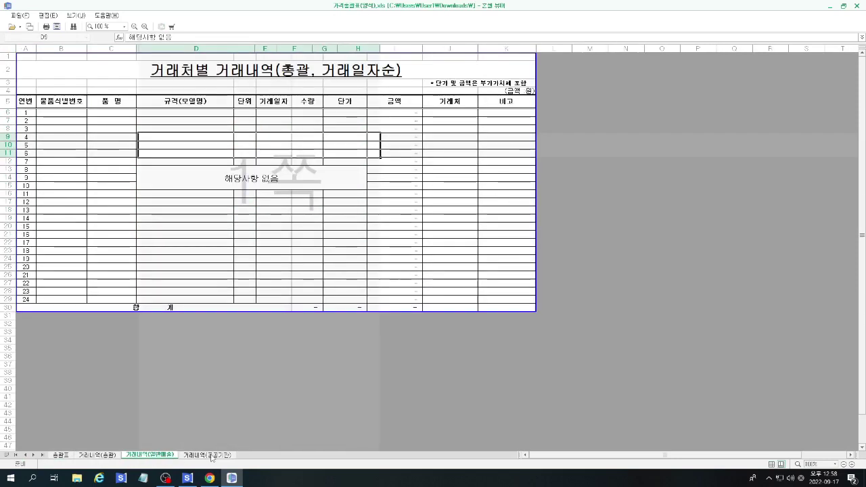
pyautogui.click(210, 455)
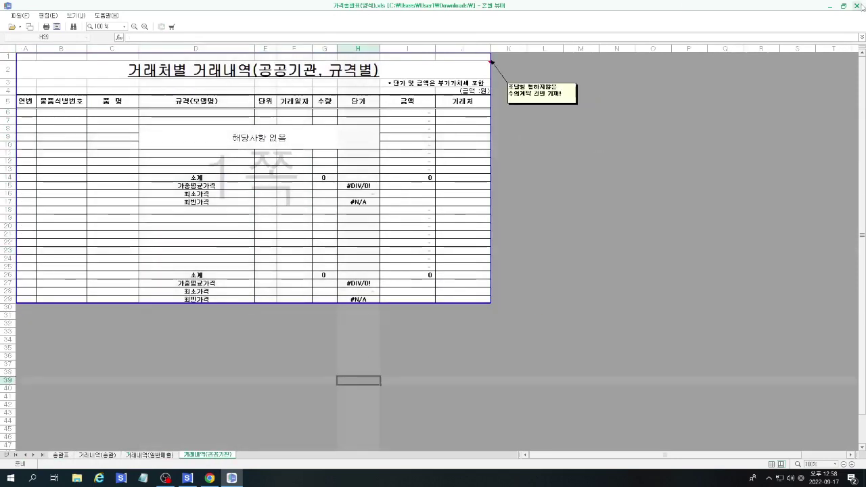
pyautogui.click(856, 5)
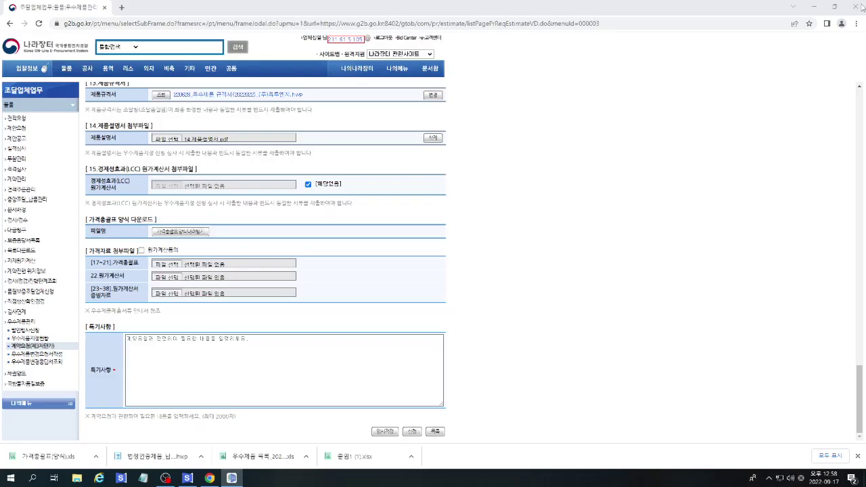
# Step: Turn on 원가계산동의 for the price documents, choosing 동의 to the site visit and data request terms and confirming
pyautogui.click(142, 249)
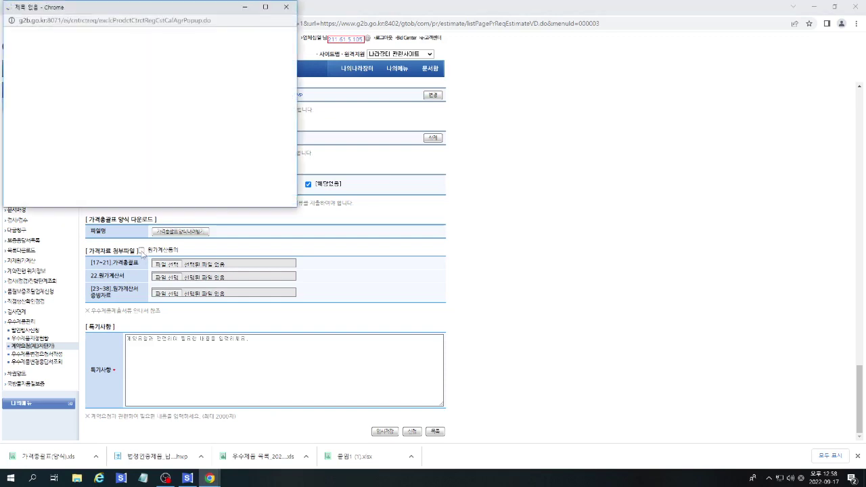
pyautogui.moveTo(199, 15); pyautogui.dragTo(427, 161)
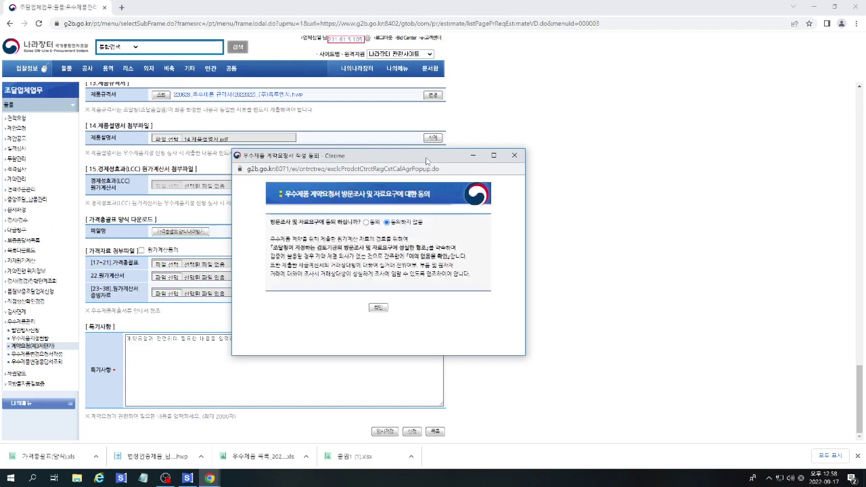
pyautogui.moveTo(273, 231); pyautogui.dragTo(467, 234)
pyautogui.click(467, 234)
pyautogui.click(366, 223)
pyautogui.moveTo(270, 248); pyautogui.dragTo(466, 257)
pyautogui.click(473, 262)
pyautogui.click(379, 308)
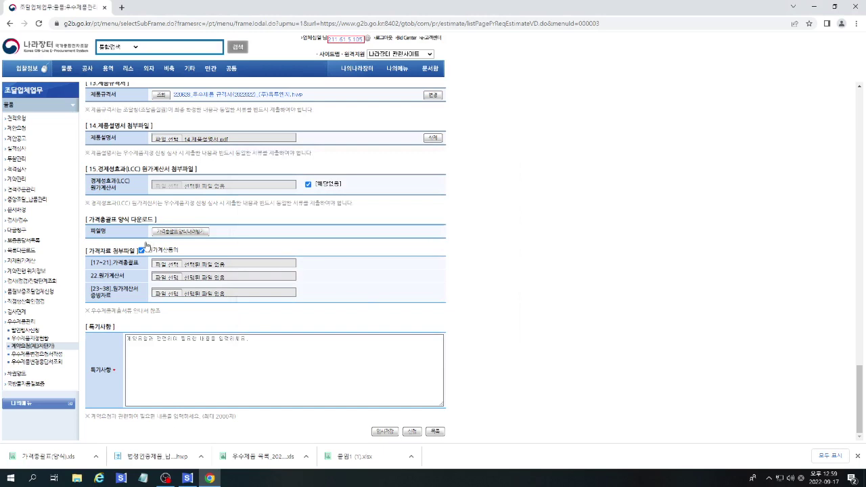
# Step: Attach 17.가격총괄표.zip to [17~21].가격총괄표 and 22.원가계산서.xlsx to 22.원가계산서
pyautogui.click(168, 264)
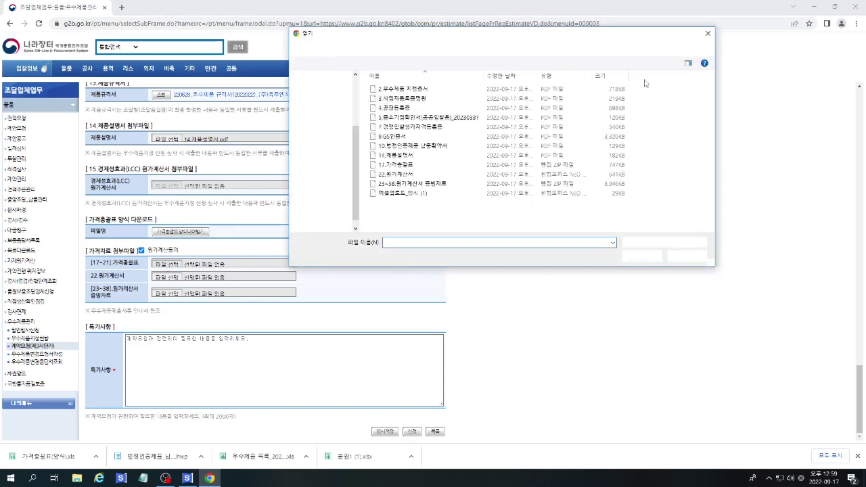
pyautogui.doubleClick(399, 167)
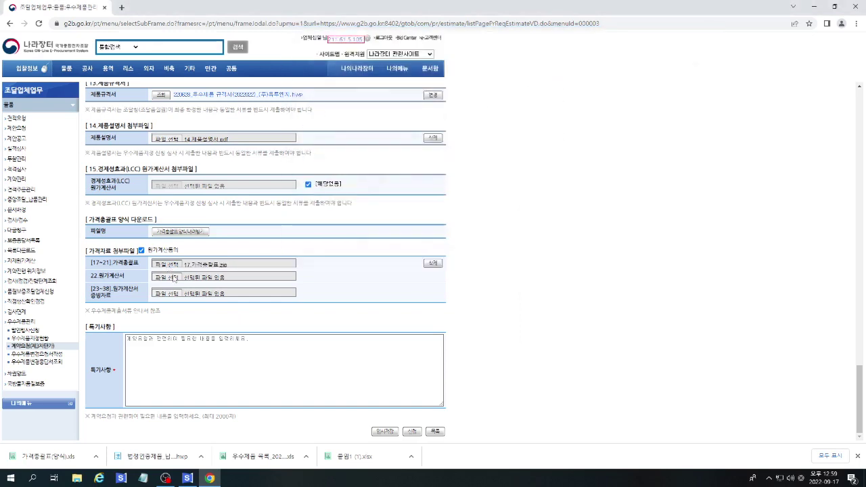
pyautogui.click(174, 278)
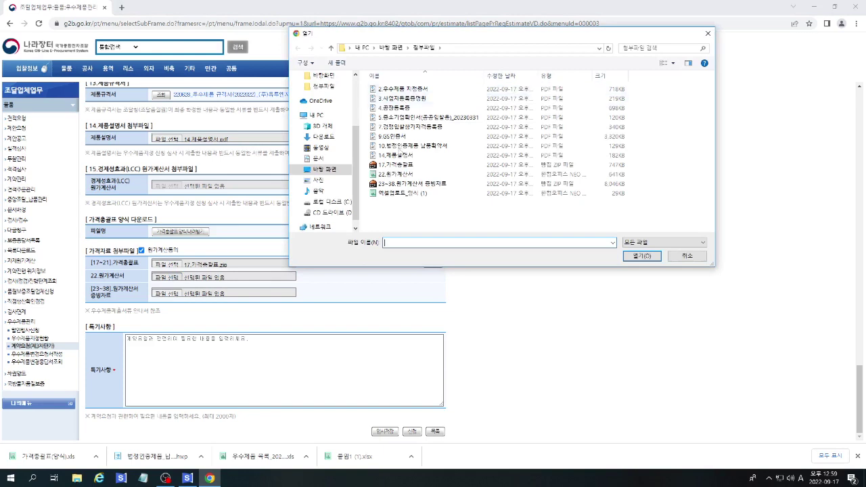
pyautogui.doubleClick(404, 174)
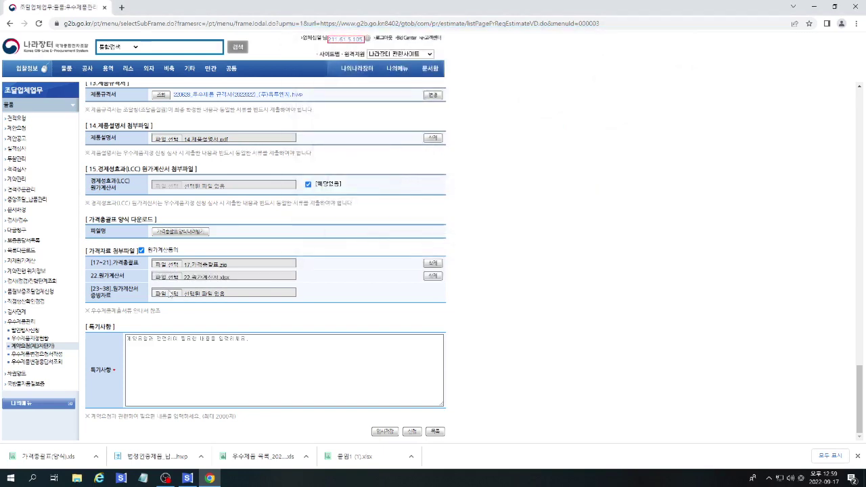
# Step: Attach 23~38.원가계산서 증빙자료.zip as the cost calculation evidence in row [23~38]
pyautogui.click(170, 293)
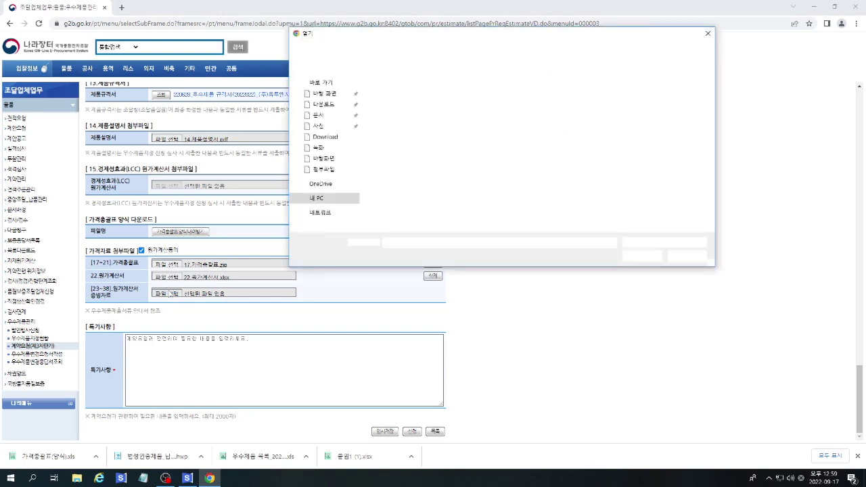
pyautogui.click(404, 185)
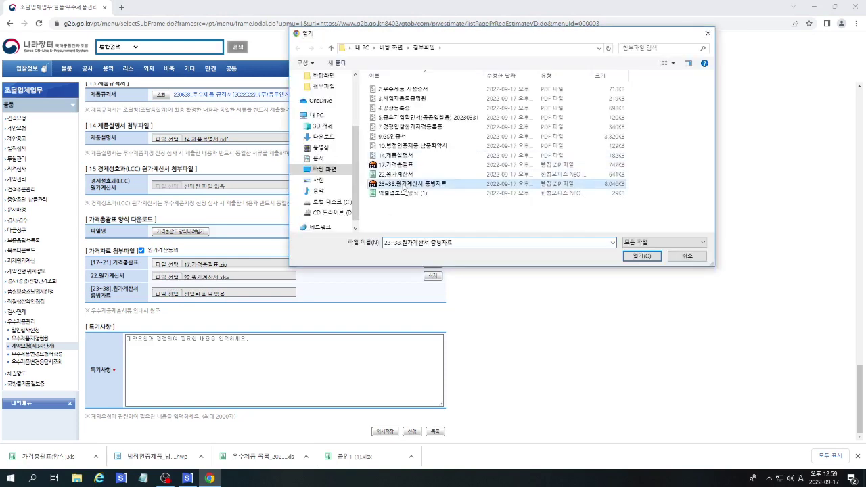
pyautogui.doubleClick(405, 192)
# Step: Enter 신규계약요청 as the contract request's 특기사항
pyautogui.click(274, 345)
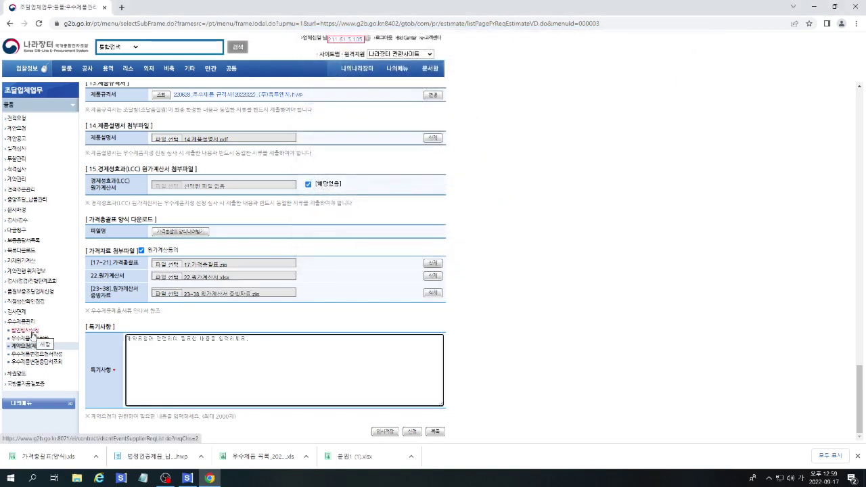
pyautogui.write('사')
pyautogui.write('규계약의')
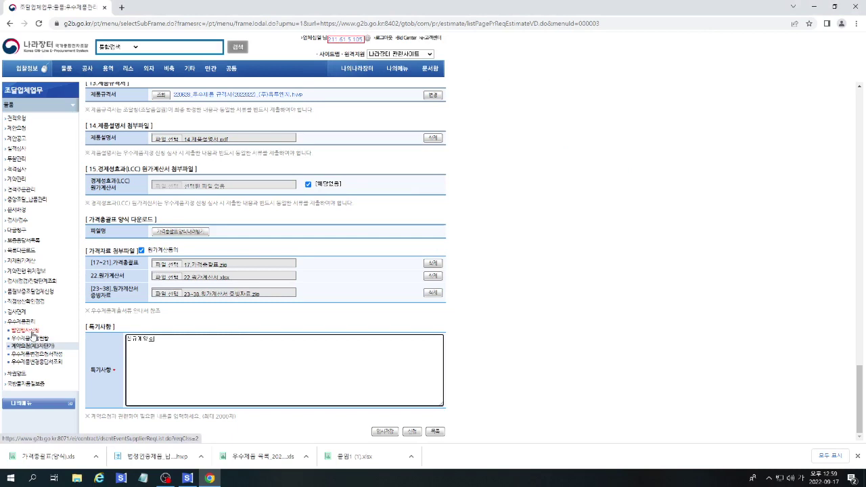
pyautogui.write('뢰')
pyautogui.hotkey('ctrl', 'a')
pyautogui.click(473, 396)
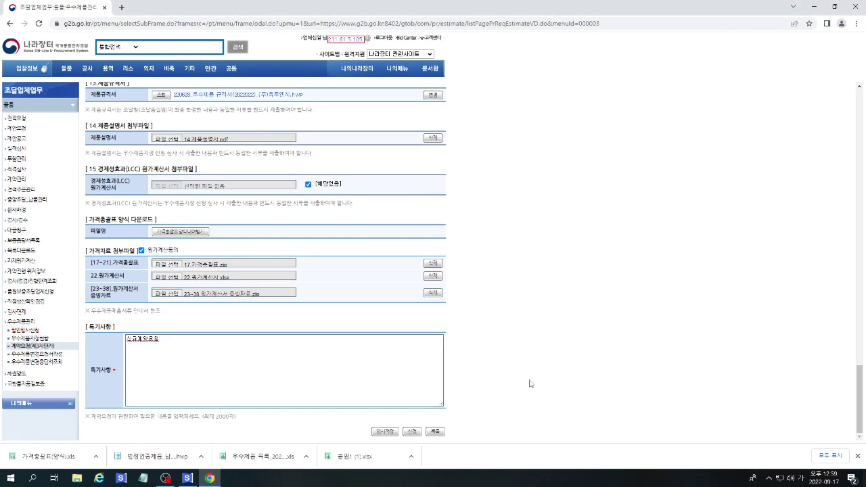
# Step: Submit the contract request with 신청, confirm the submission, and return to the contract progress list
pyautogui.click(414, 432)
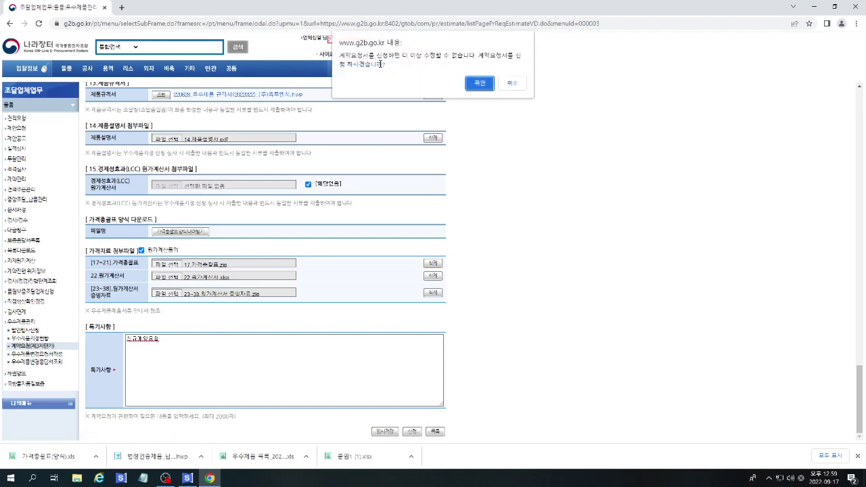
pyautogui.click(478, 84)
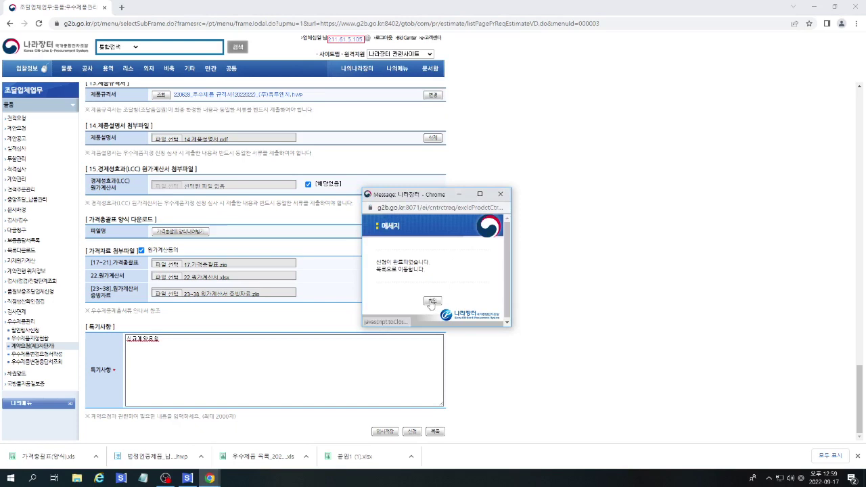
pyautogui.click(432, 302)
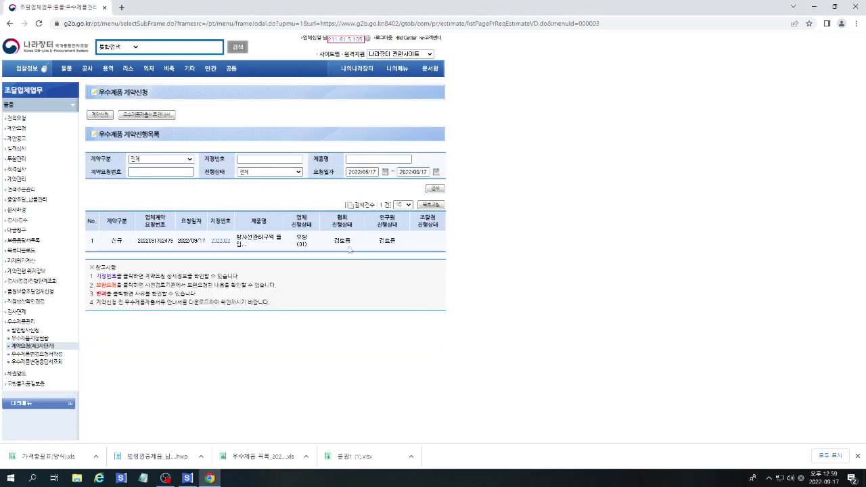
# Step: Check the 협회 and 연구원 진행상태 of the submitted request in the 우수제품 계약진행목록
pyautogui.moveTo(334, 241); pyautogui.dragTo(398, 245)
pyautogui.click(454, 247)
pyautogui.moveTo(334, 241); pyautogui.dragTo(409, 245)
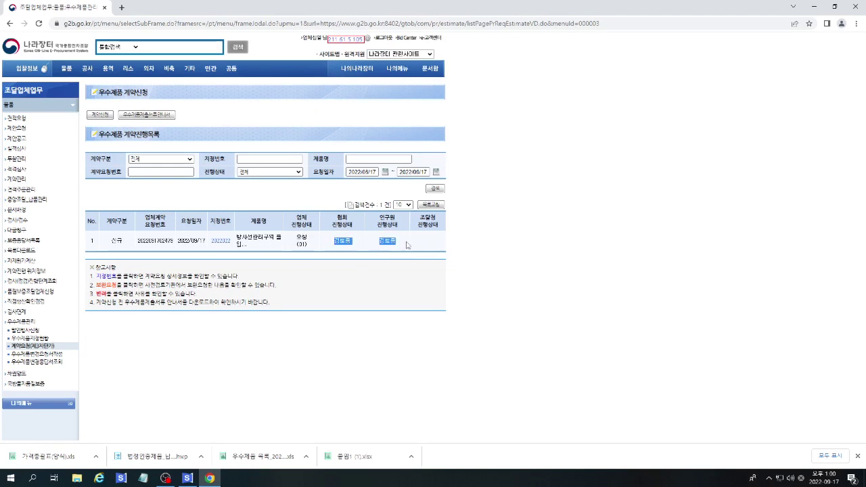
pyautogui.click(407, 245)
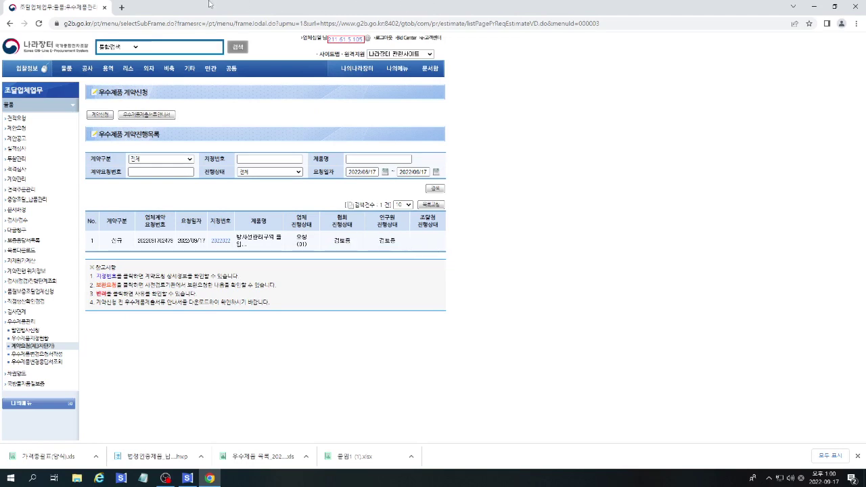